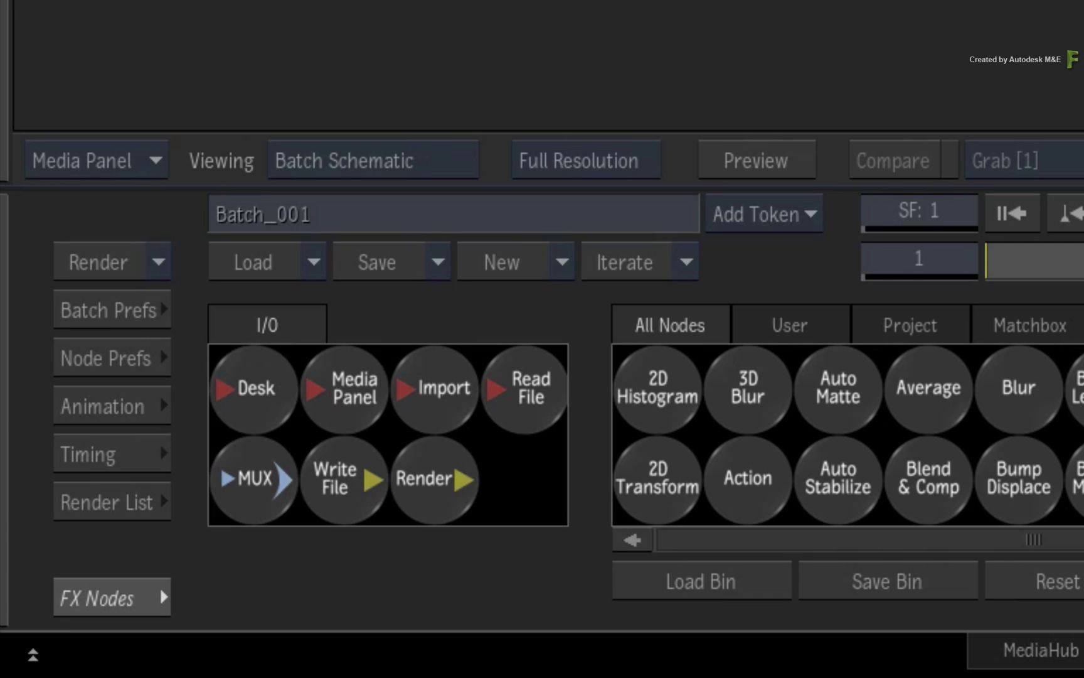
Add Action node action75 fed by mo_warp_3, open it and scrub to frame 12.
{"action": "left_click", "coordinate": [747, 478]}
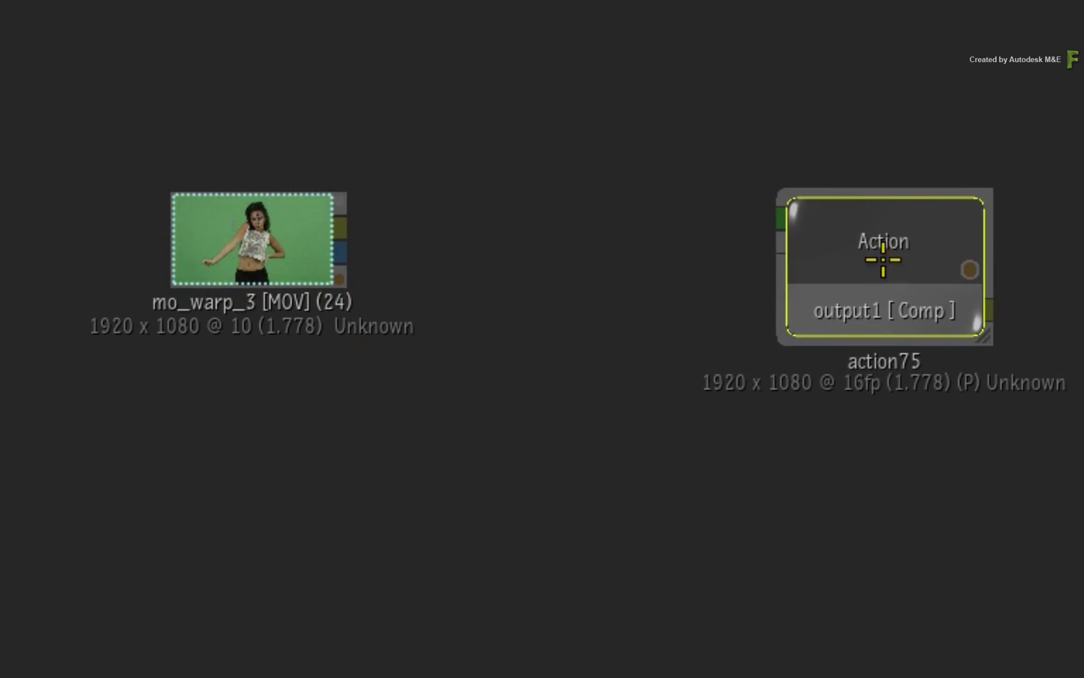
{"action": "left_click", "coordinate": [777, 251]}
{"action": "left_click_drag", "start_coordinate": [342, 227], "coordinate": [571, 375]}
{"action": "double_click", "coordinate": [816, 250]}
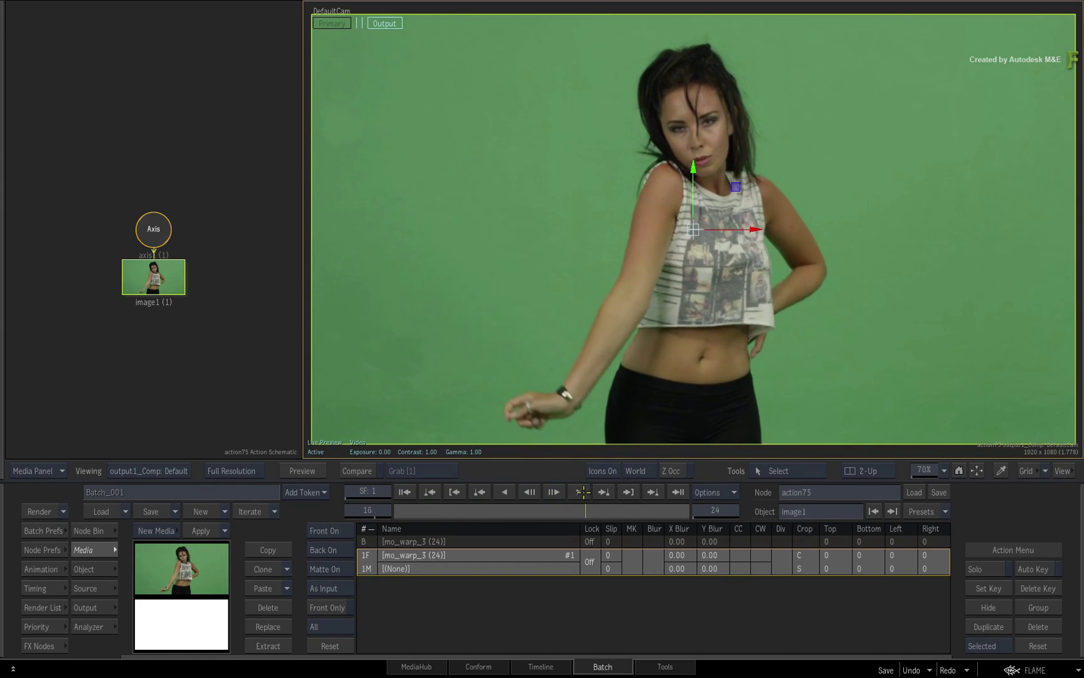
{"action": "left_click_drag", "start_coordinate": [607, 497], "coordinate": [402, 520]}
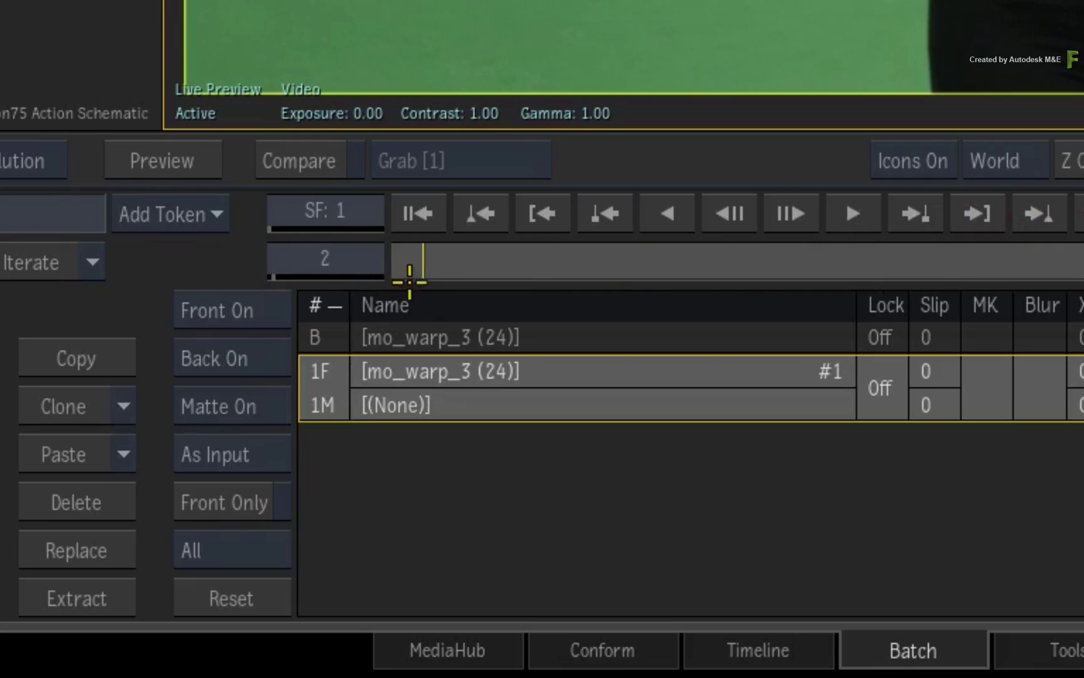
{"action": "left_click_drag", "start_coordinate": [409, 282], "coordinate": [733, 246]}
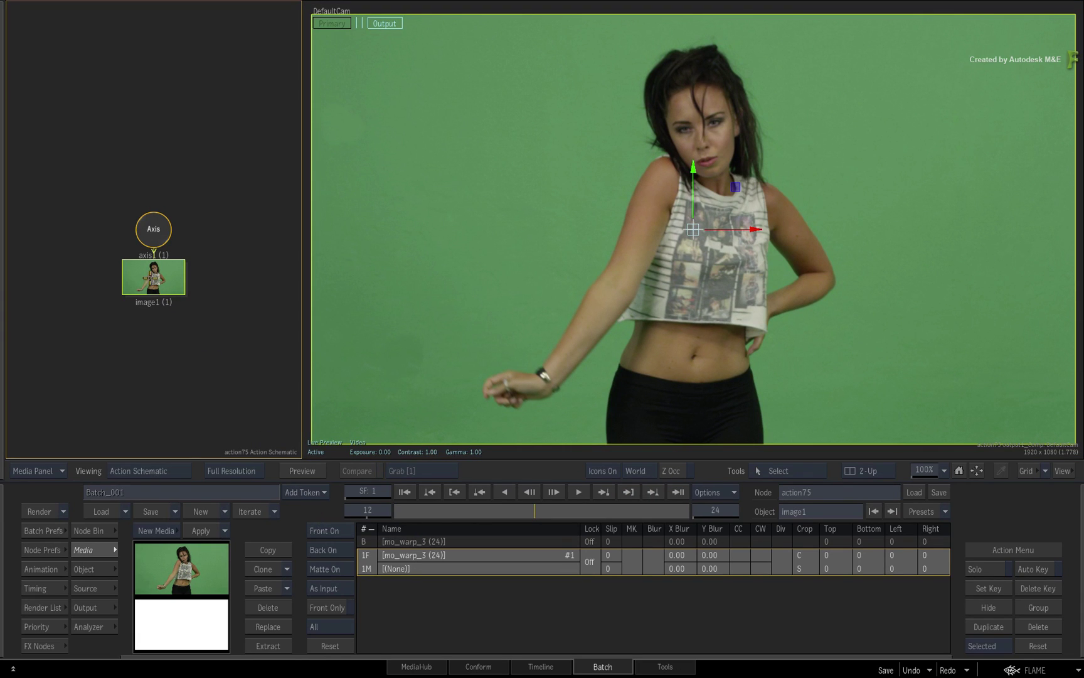
Add a freehand GMask linked to the clip, zoom onto the torso and trace the shirt graphic.
{"action": "right_click", "coordinate": [474, 227]}
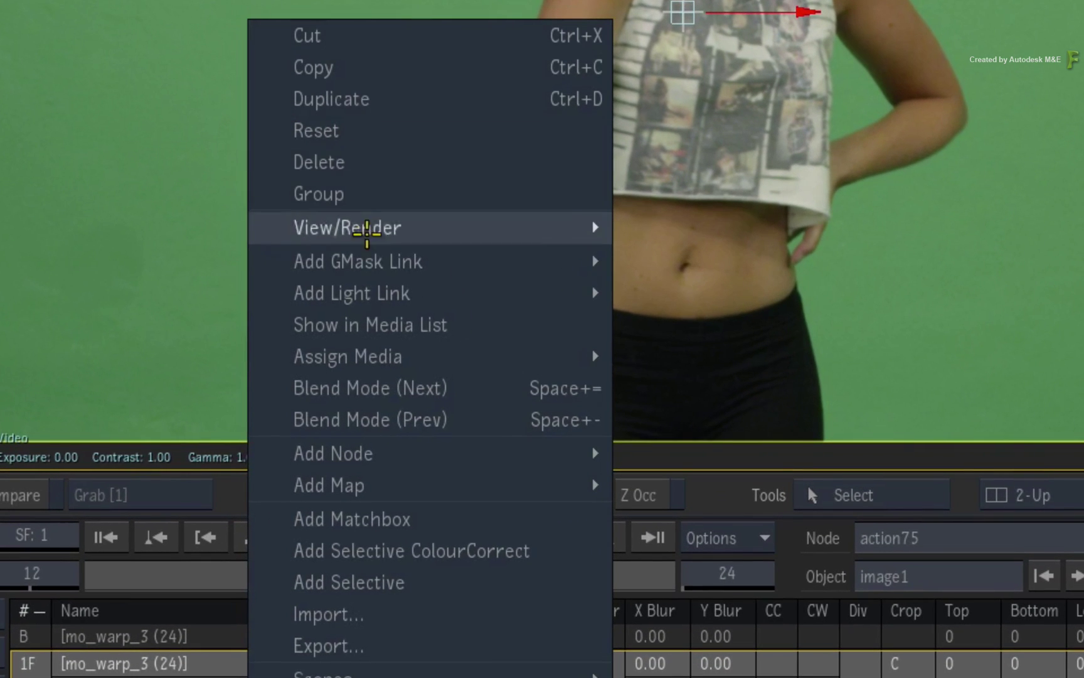
{"action": "mouse_move", "coordinate": [390, 258]}
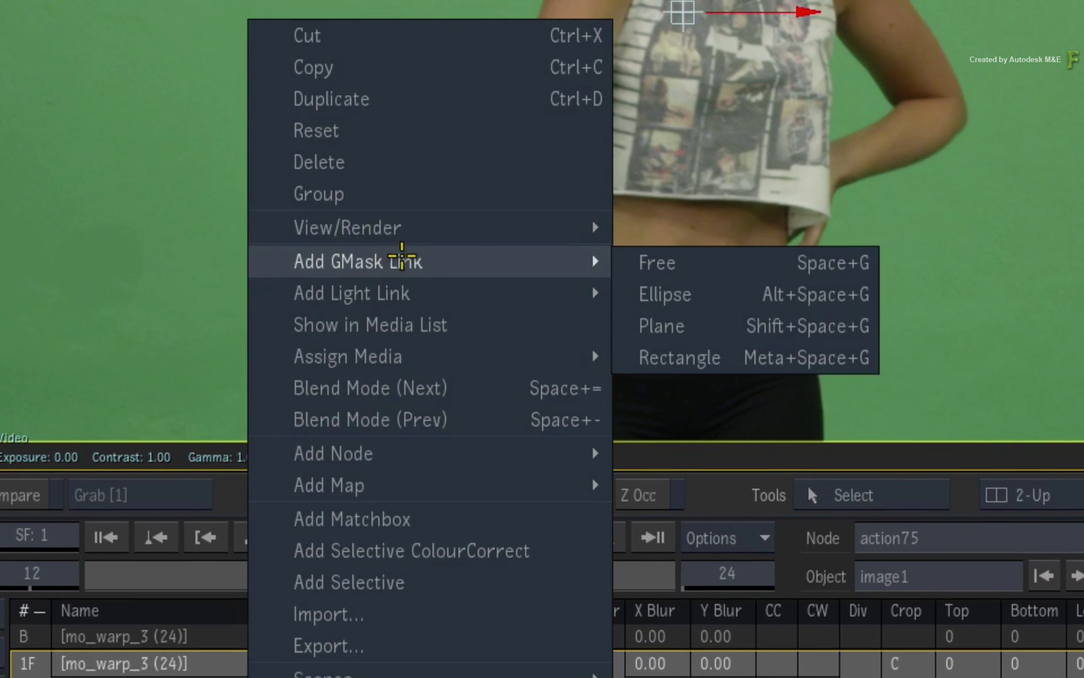
{"action": "left_click", "coordinate": [650, 261]}
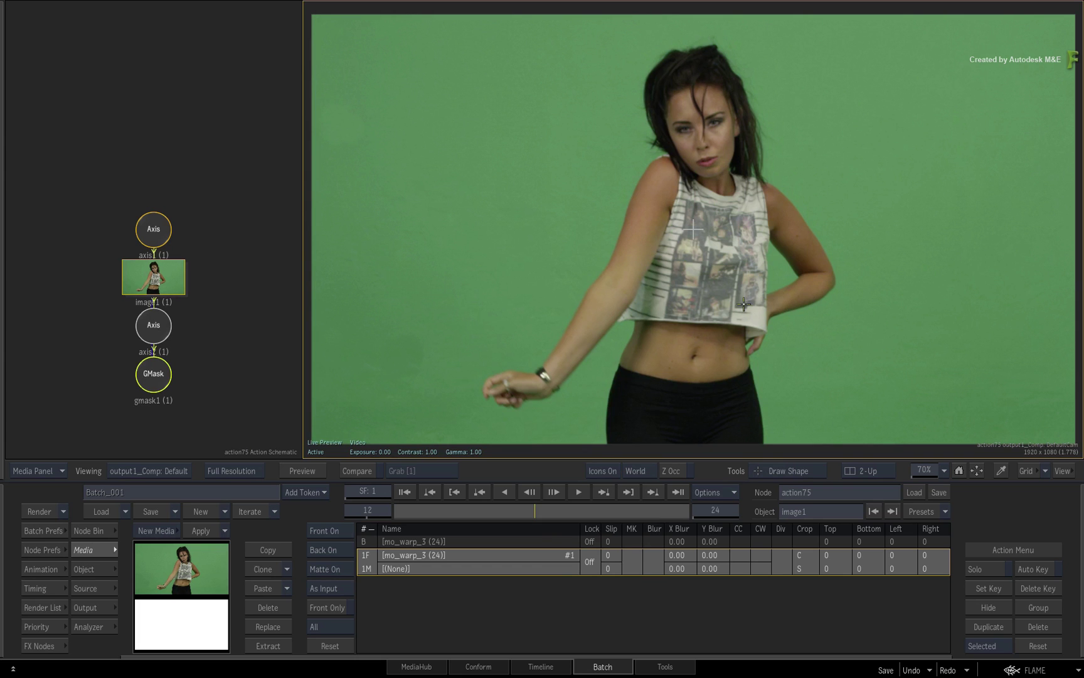
{"action": "key", "text": "ctrl+space"}
{"action": "left_click_drag", "start_coordinate": [744, 304], "coordinate": [717, 251]}
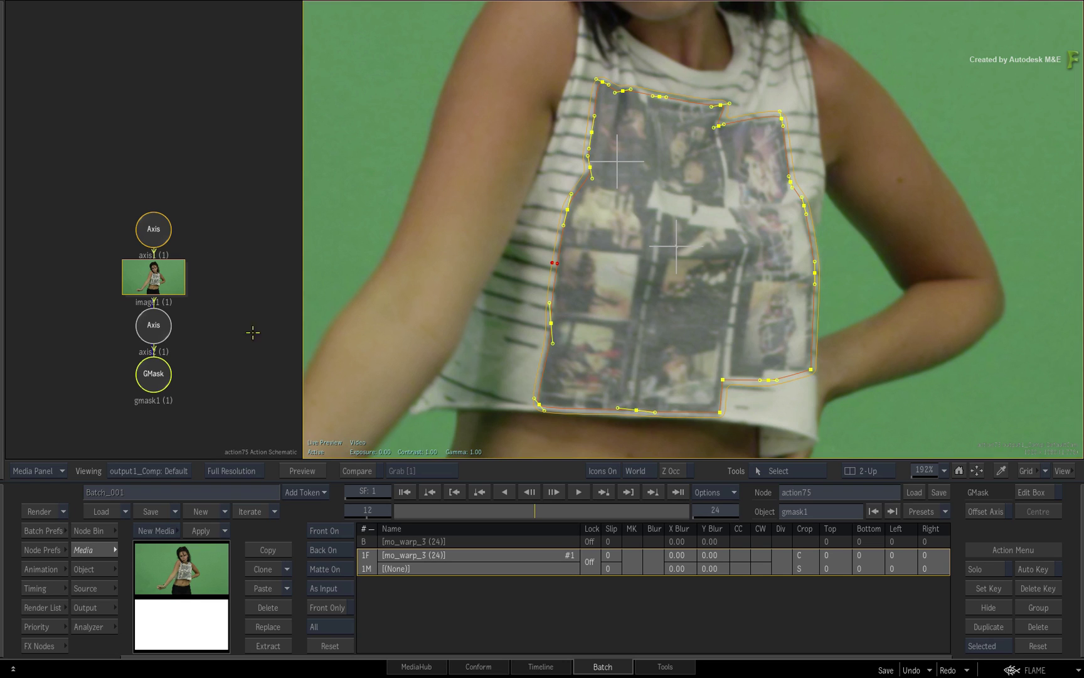
{"action": "left_click_drag", "start_coordinate": [213, 368], "coordinate": [171, 191]}
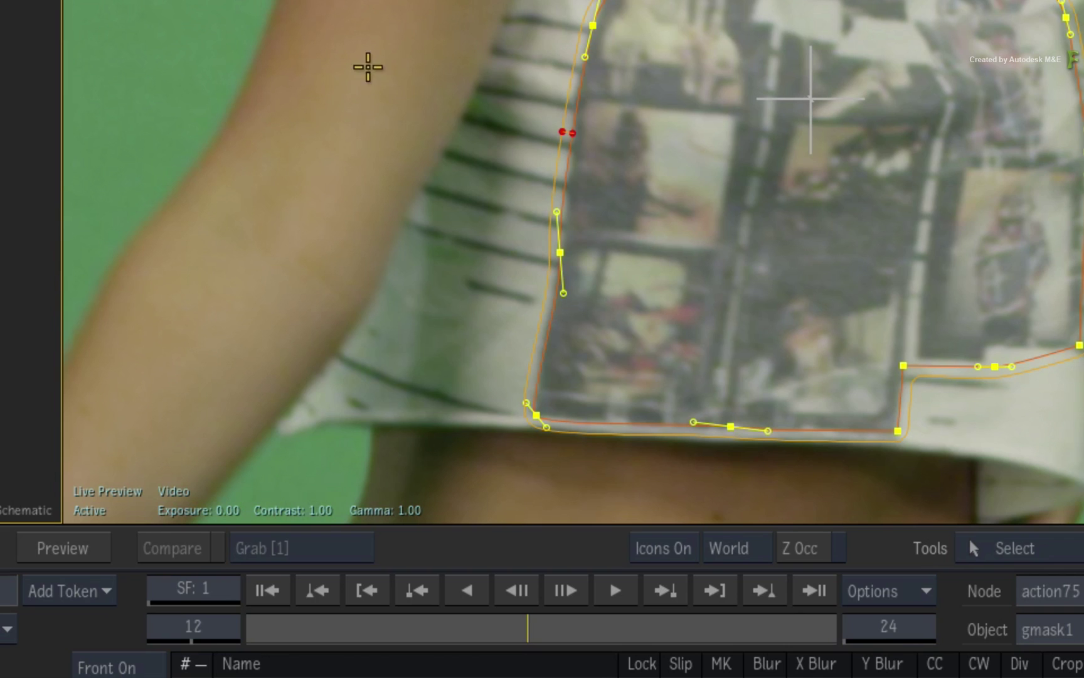
Add a ColourCorrect Matchbox, Colour_Correct1, and shift its Master hue to tint the clip blue-purple.
{"action": "left_click", "coordinate": [459, 223]}
{"action": "right_click", "coordinate": [376, 57]}
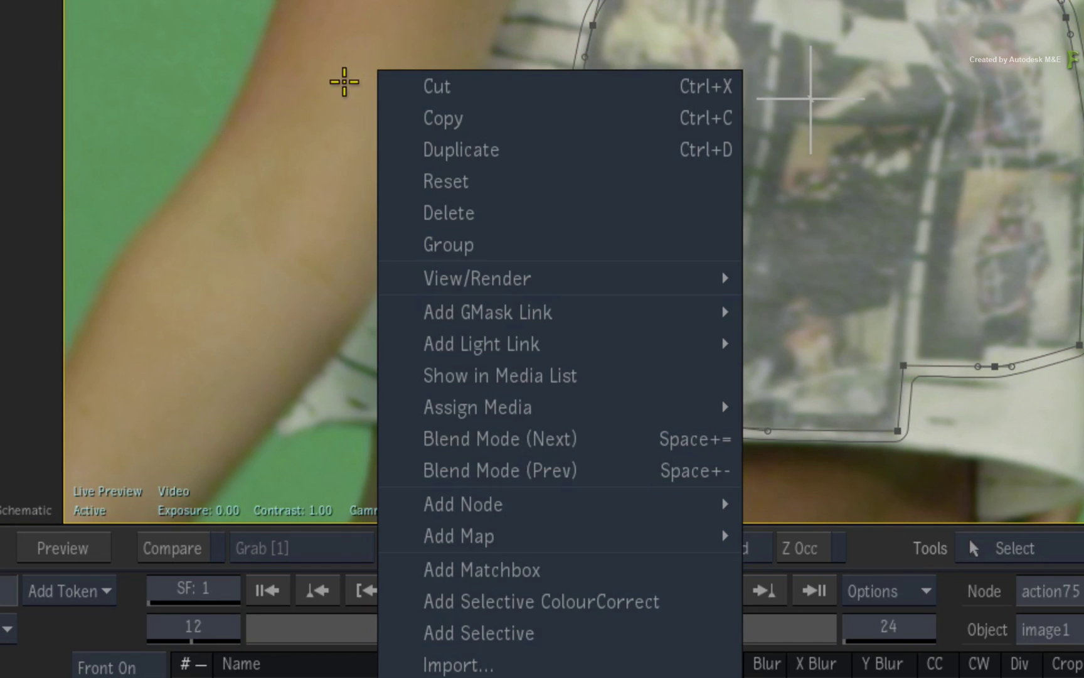
{"action": "left_click", "coordinate": [579, 568]}
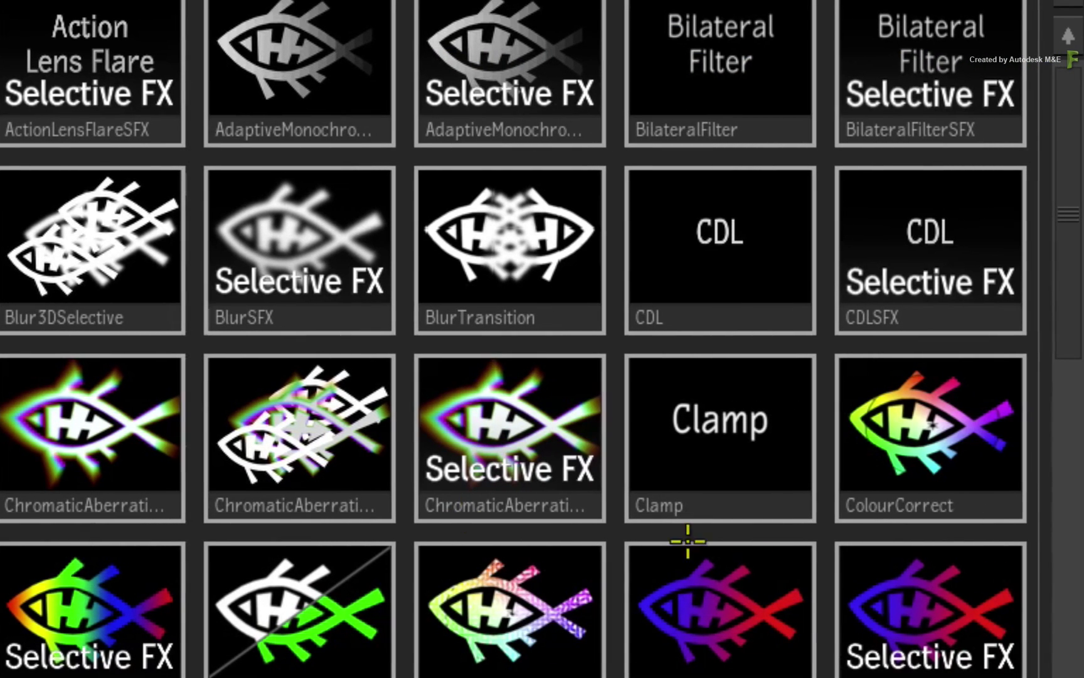
{"action": "double_click", "coordinate": [920, 436]}
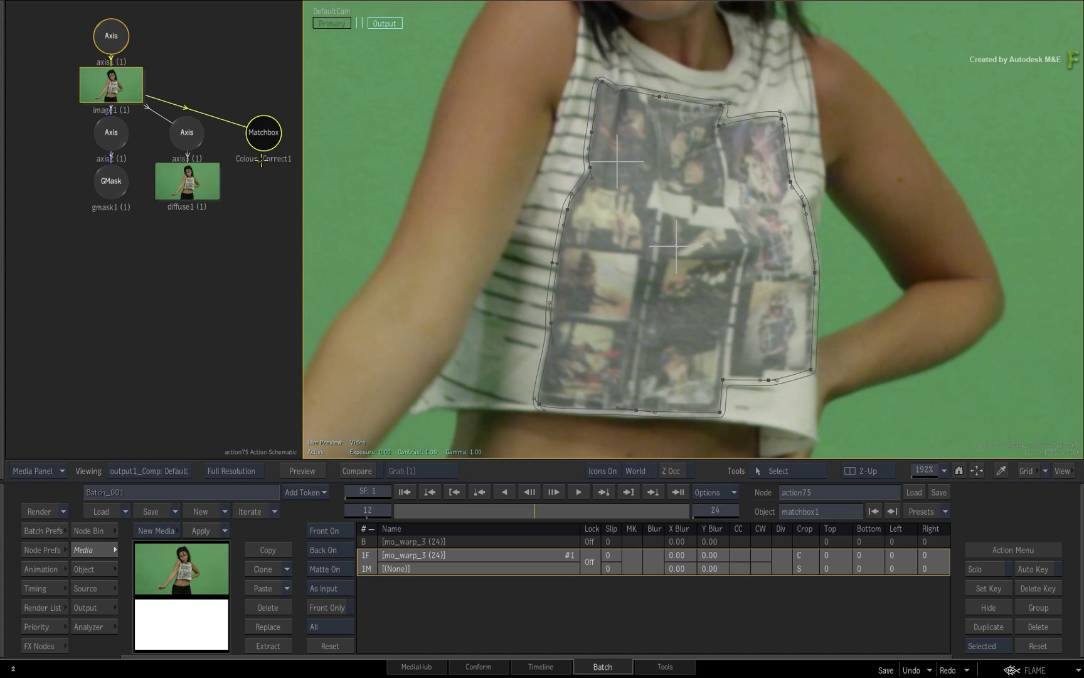
{"action": "left_click", "coordinate": [263, 137]}
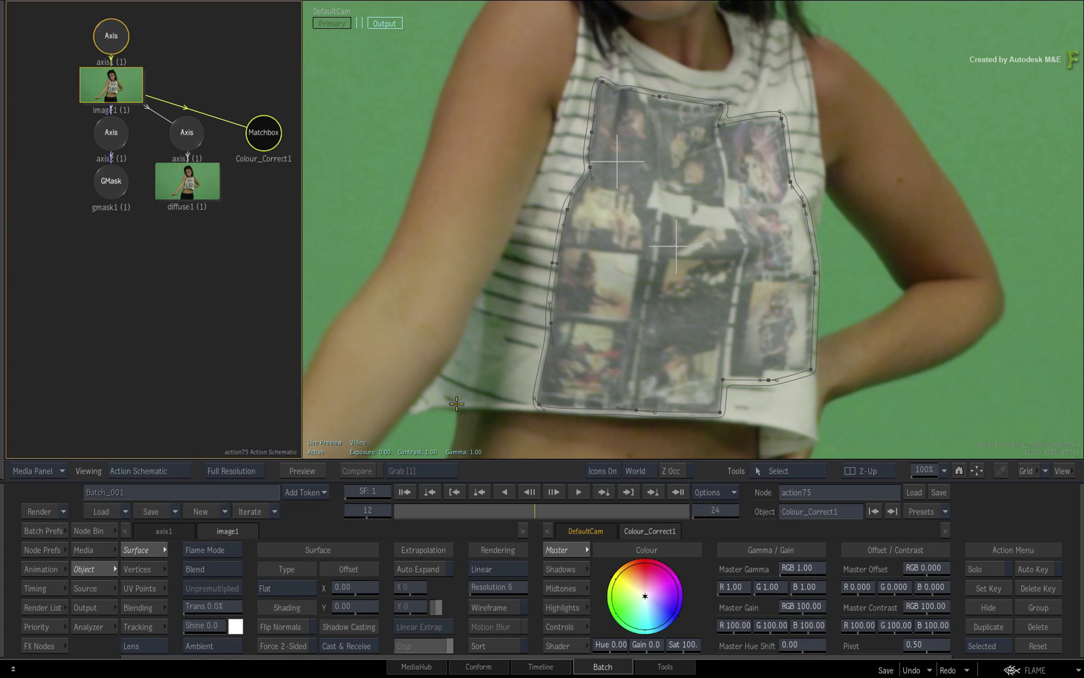
{"action": "left_click_drag", "start_coordinate": [645, 596], "coordinate": [680, 611]}
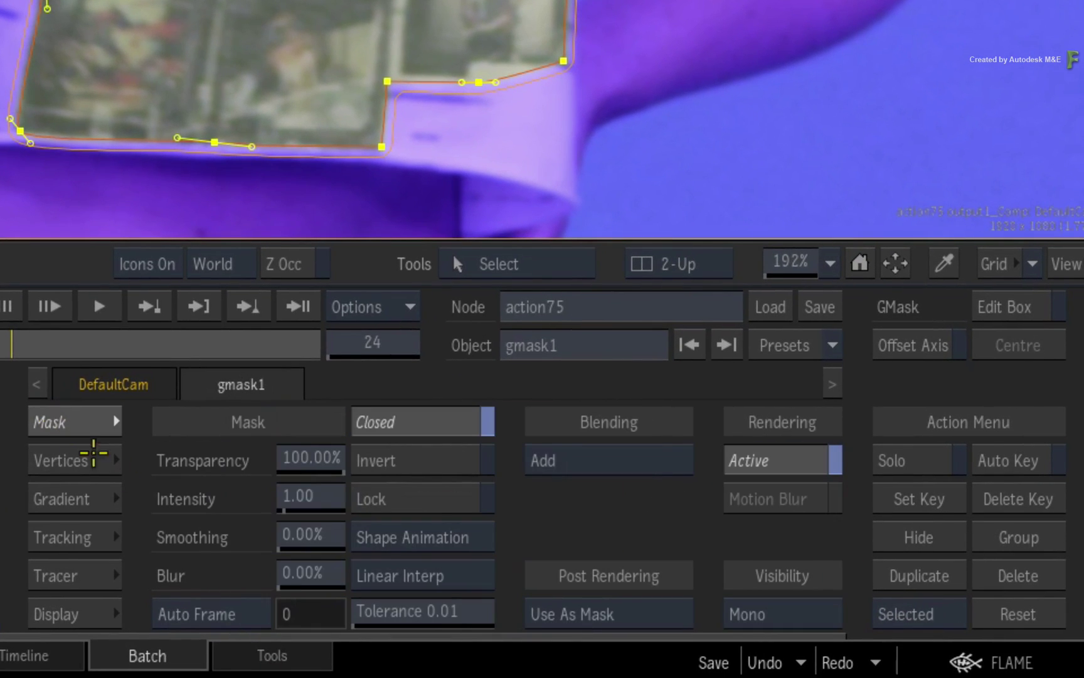
Invert gmask1 so the purple tint stays inside the shirt graphic, then return to frame 1.
{"action": "left_click", "coordinate": [439, 457]}
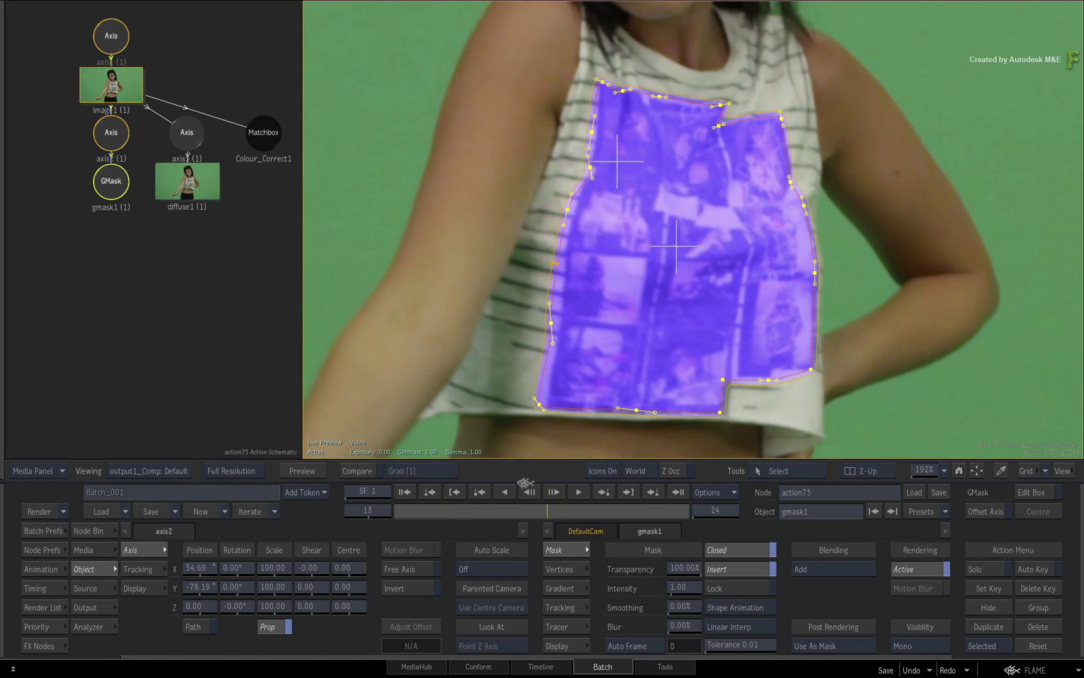
{"action": "left_click", "coordinate": [473, 494]}
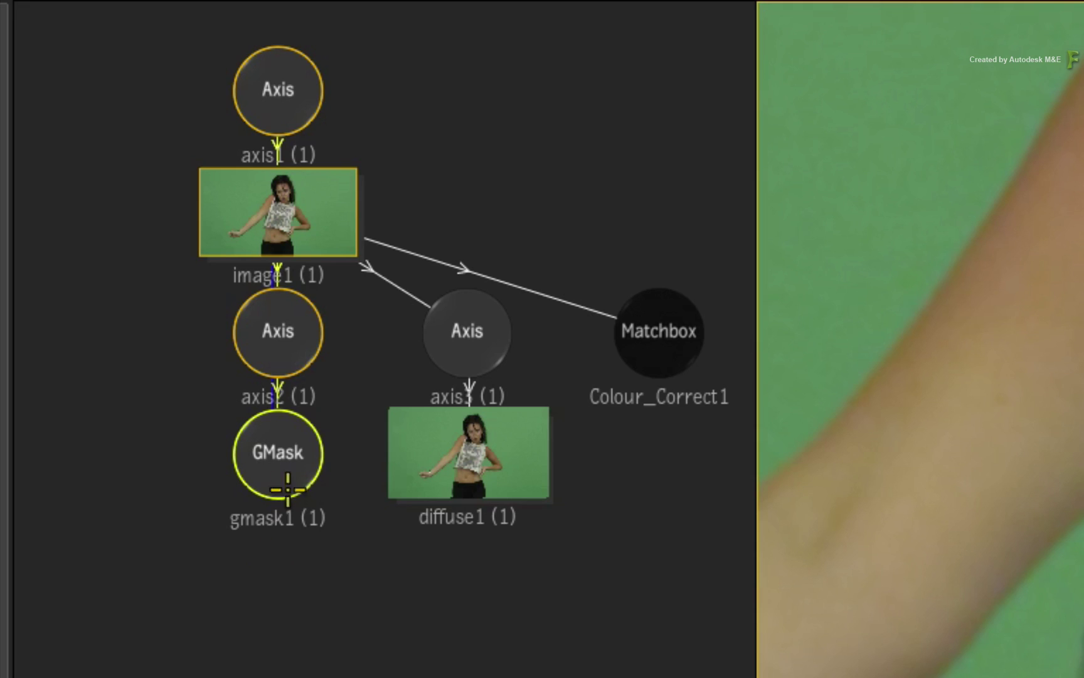
Add a Motion Vectors map from the Node Bin's Maps tab, placed with its axis below gmask1.
{"action": "mouse_move", "coordinate": [283, 476]}
{"action": "left_mouse_down"}
{"action": "mouse_move", "coordinate": [279, 467]}
{"action": "mouse_move", "coordinate": [275, 480]}
{"action": "left_mouse_up"}
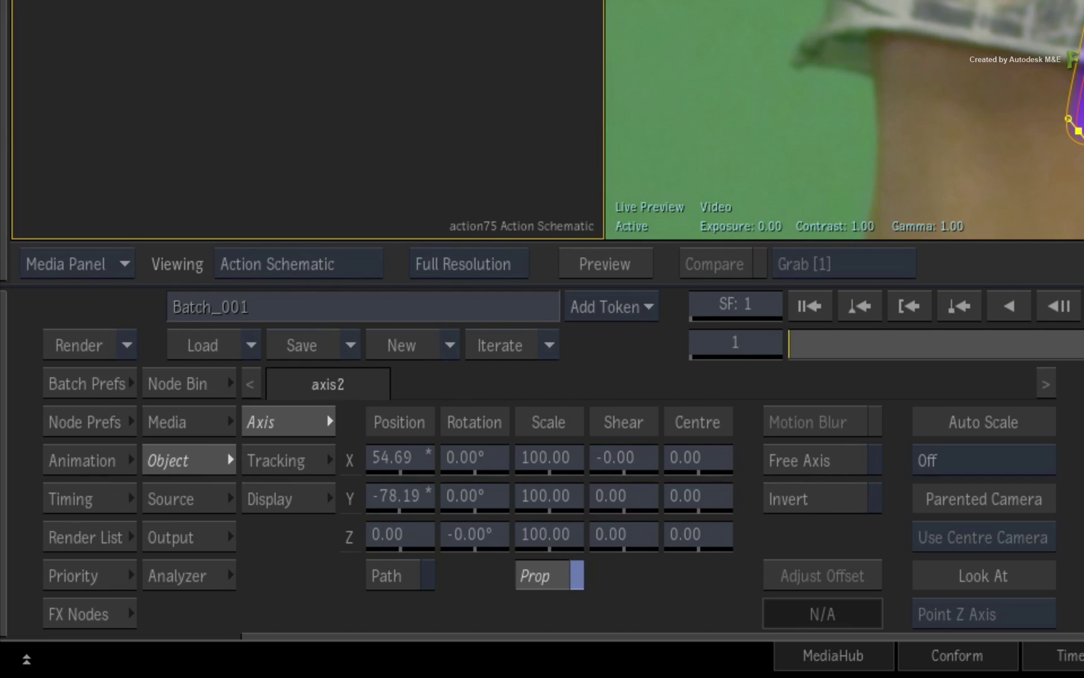
{"action": "left_click", "coordinate": [204, 381]}
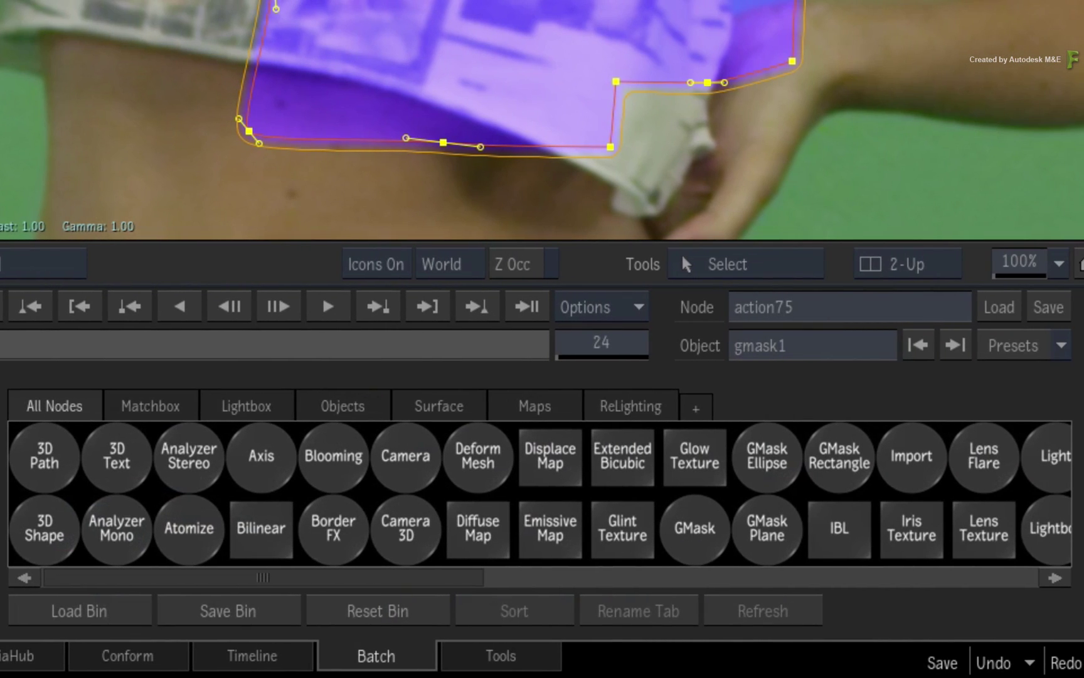
{"action": "left_click", "coordinate": [558, 408]}
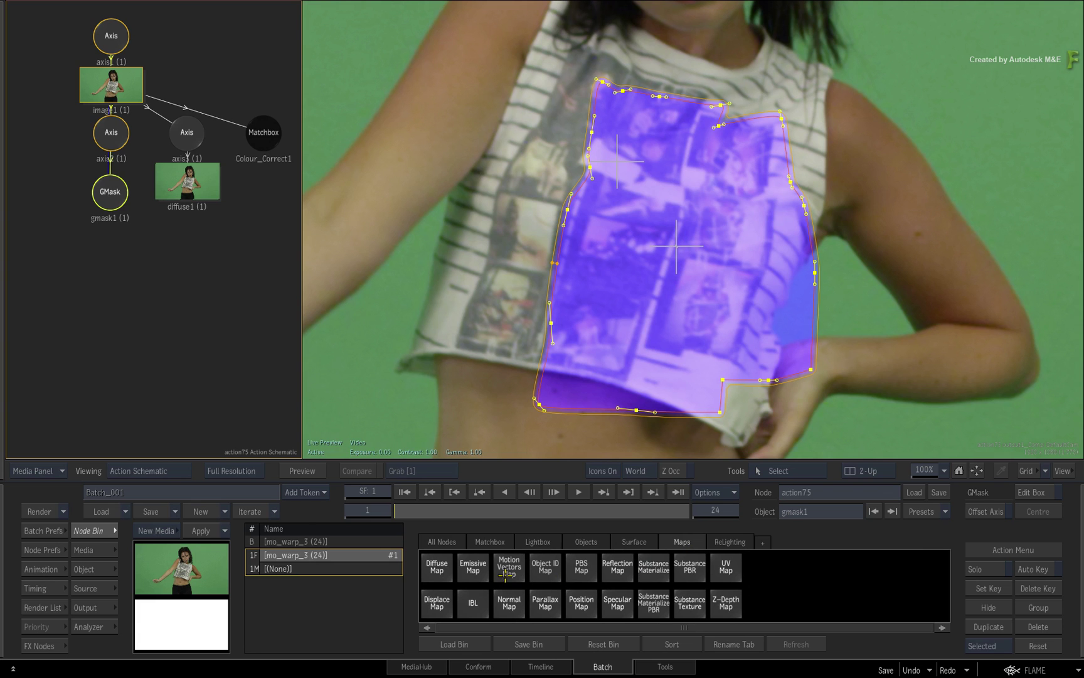
{"action": "left_click_drag", "start_coordinate": [509, 568], "coordinate": [117, 260]}
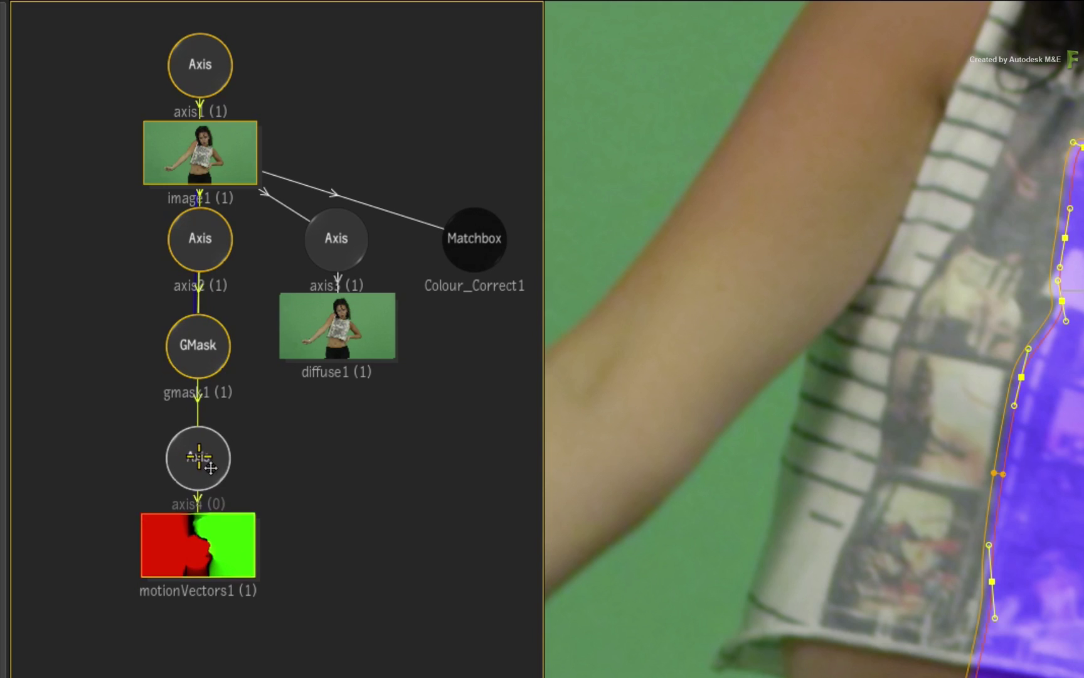
{"action": "left_click_drag", "start_coordinate": [210, 468], "coordinate": [210, 461]}
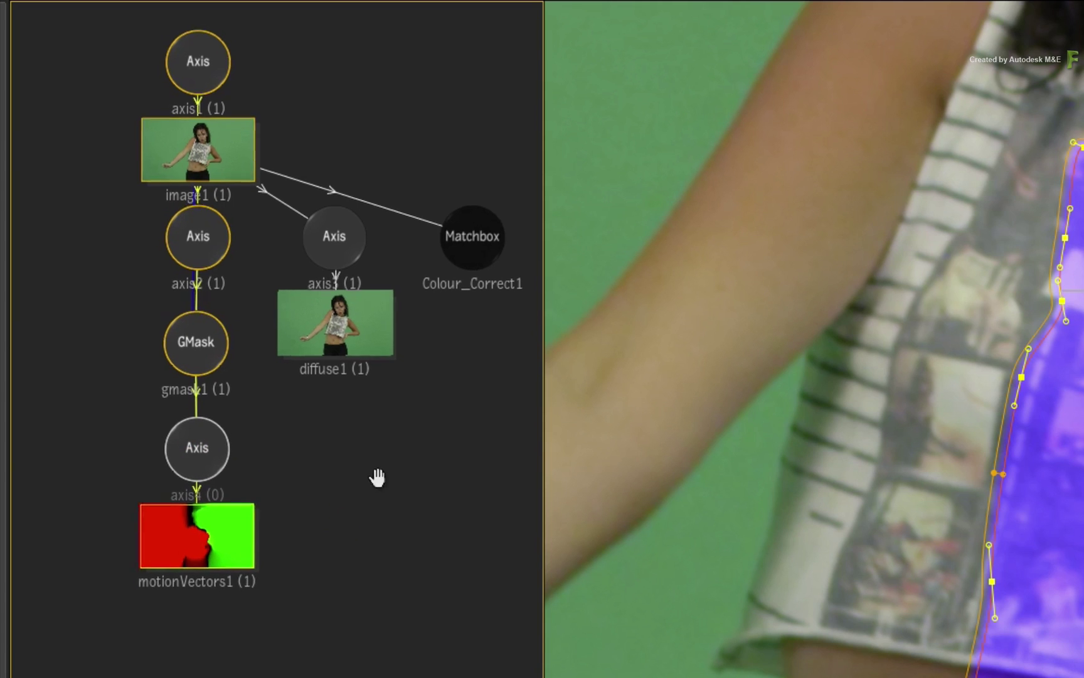
{"action": "left_click_drag", "start_coordinate": [375, 479], "coordinate": [329, 550]}
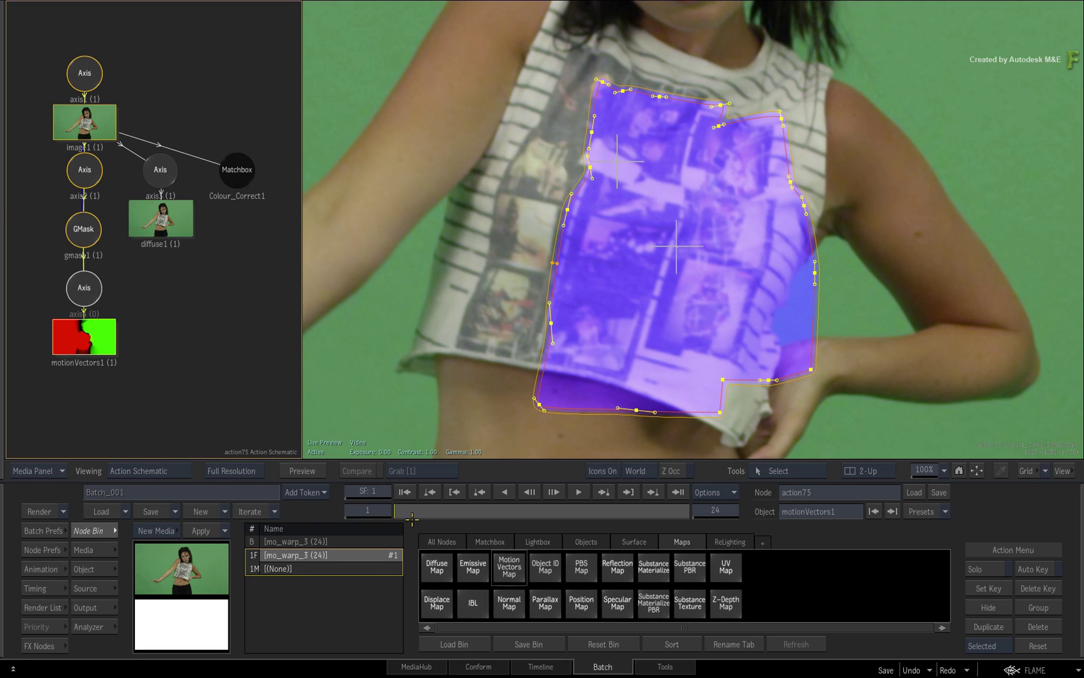
Cache motionVectors1's motion analysis for frames 1 to 24 and display its parameters.
{"action": "left_click_drag", "start_coordinate": [447, 506], "coordinate": [547, 511]}
{"action": "double_click", "coordinate": [84, 341]}
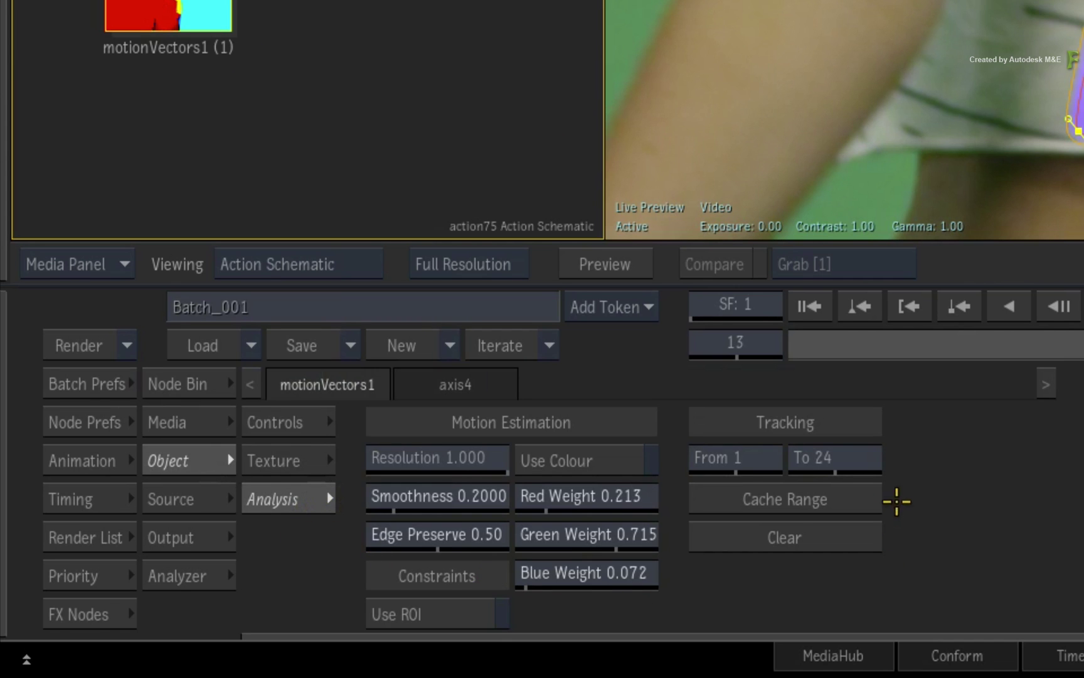
{"action": "left_click", "coordinate": [852, 498]}
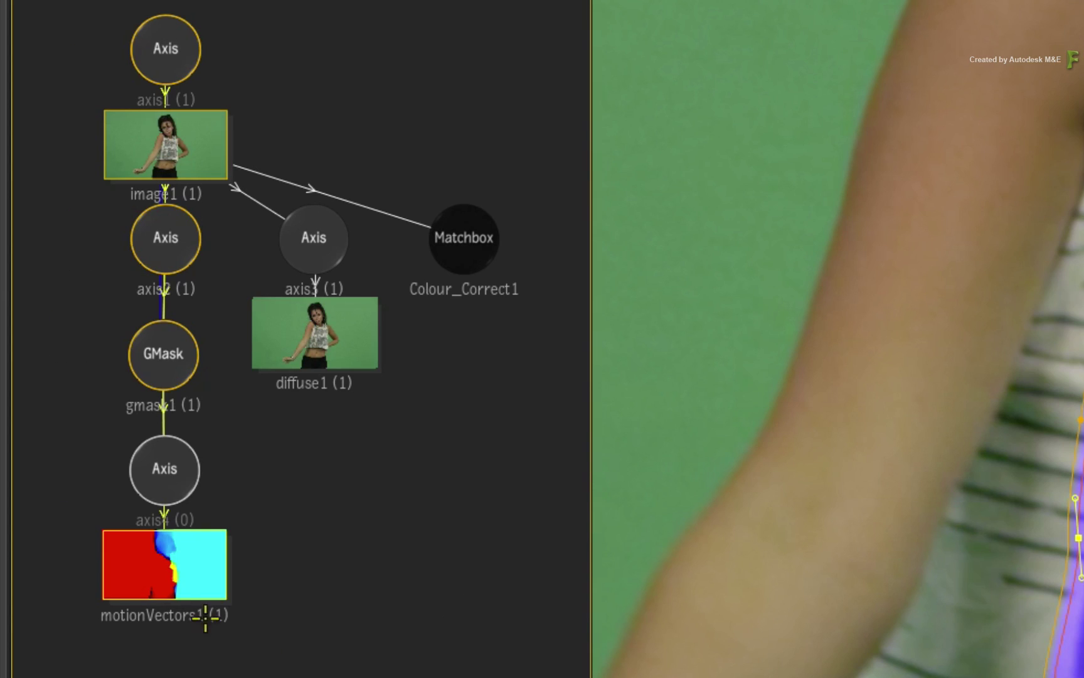
{"action": "left_click_drag", "start_coordinate": [155, 549], "coordinate": [159, 586]}
{"action": "left_click", "coordinate": [151, 332]}
{"action": "left_click", "coordinate": [195, 612]}
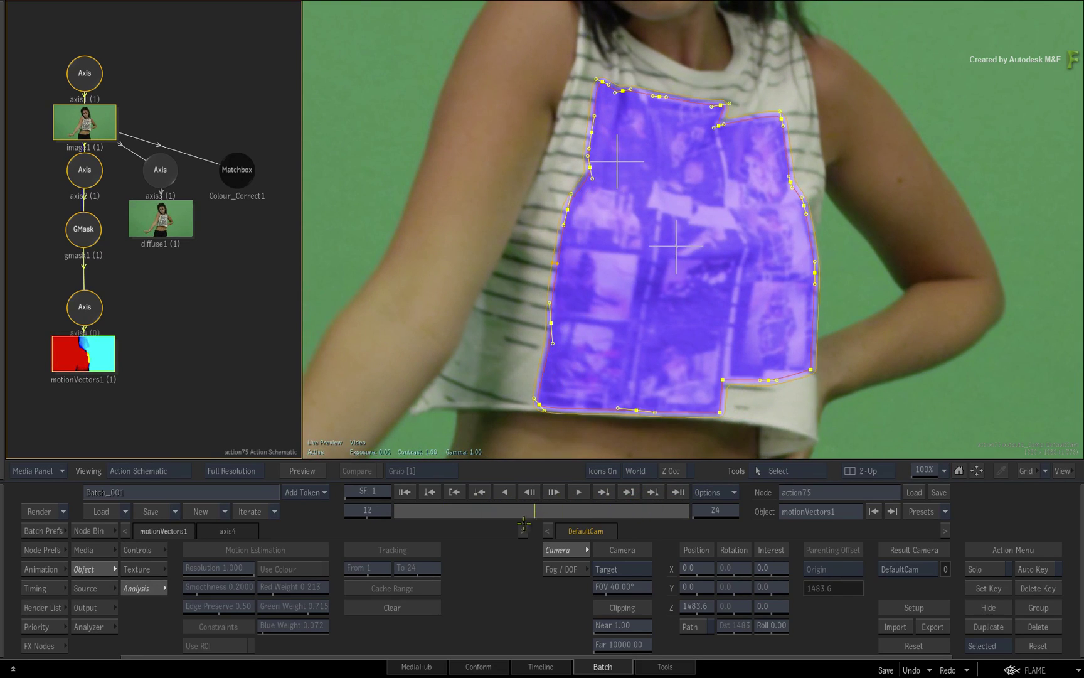
Switch gmask1's tracking mode from Planar to Motion Warp and add the current frame as reference.
{"action": "left_click", "coordinate": [76, 234]}
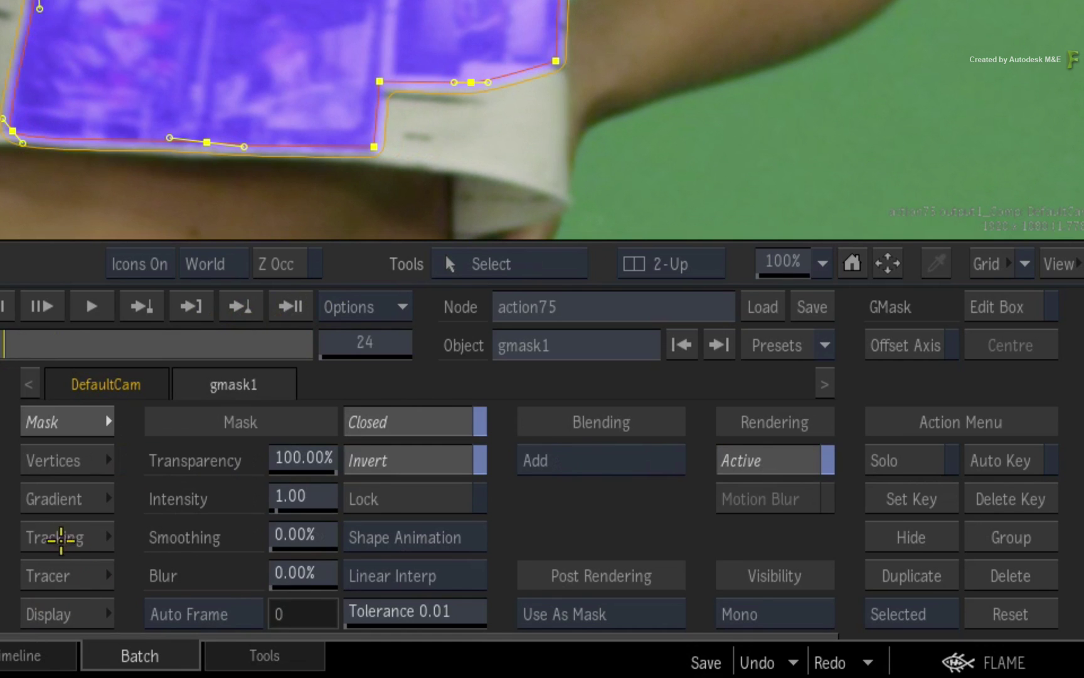
{"action": "left_click", "coordinate": [65, 537]}
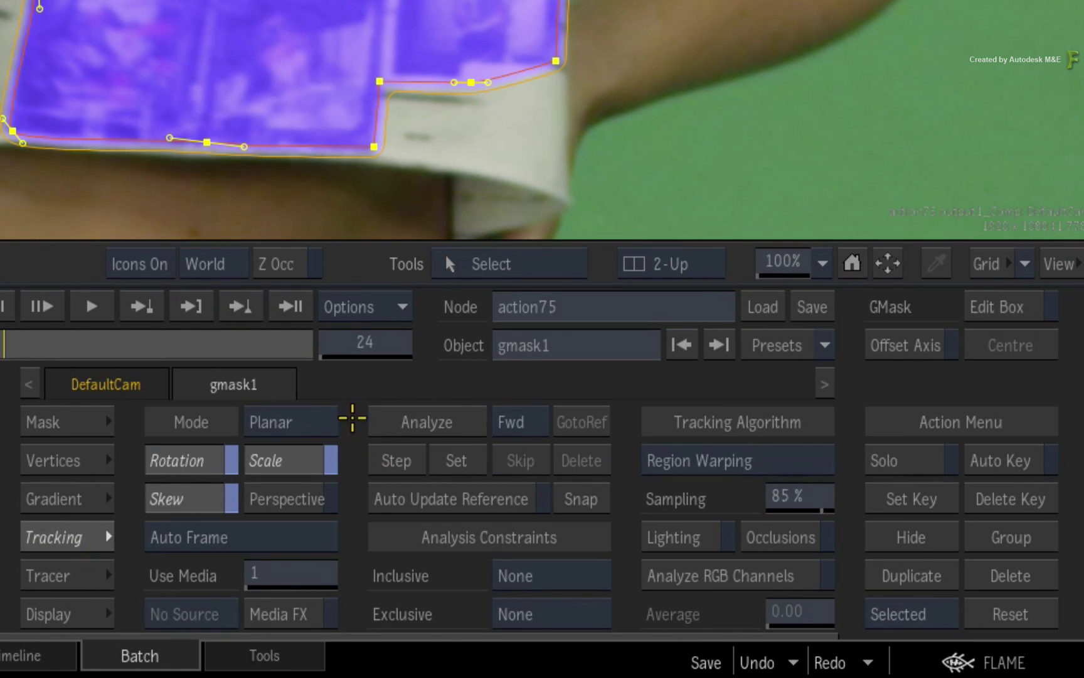
{"action": "left_click", "coordinate": [320, 419]}
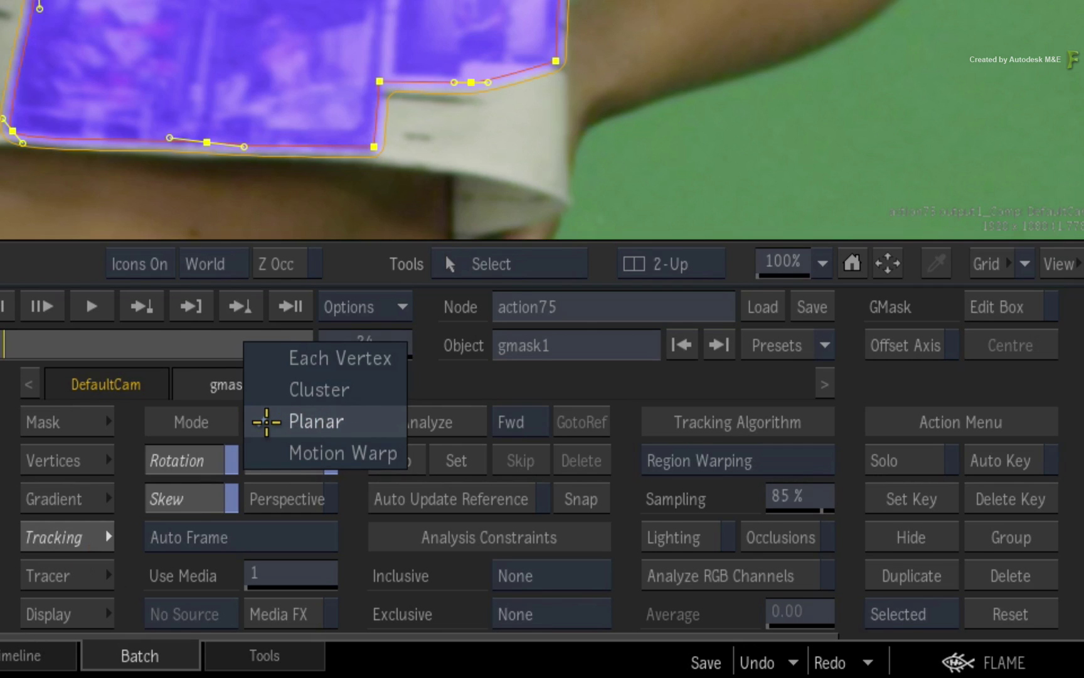
{"action": "left_click", "coordinate": [264, 451]}
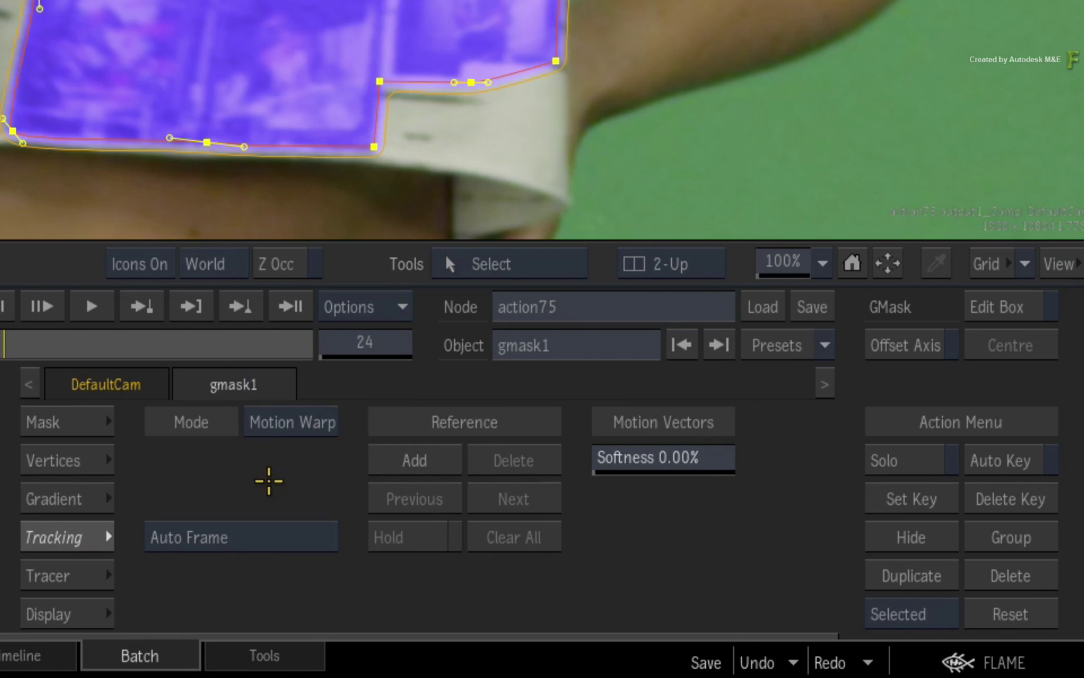
{"action": "left_click", "coordinate": [404, 458]}
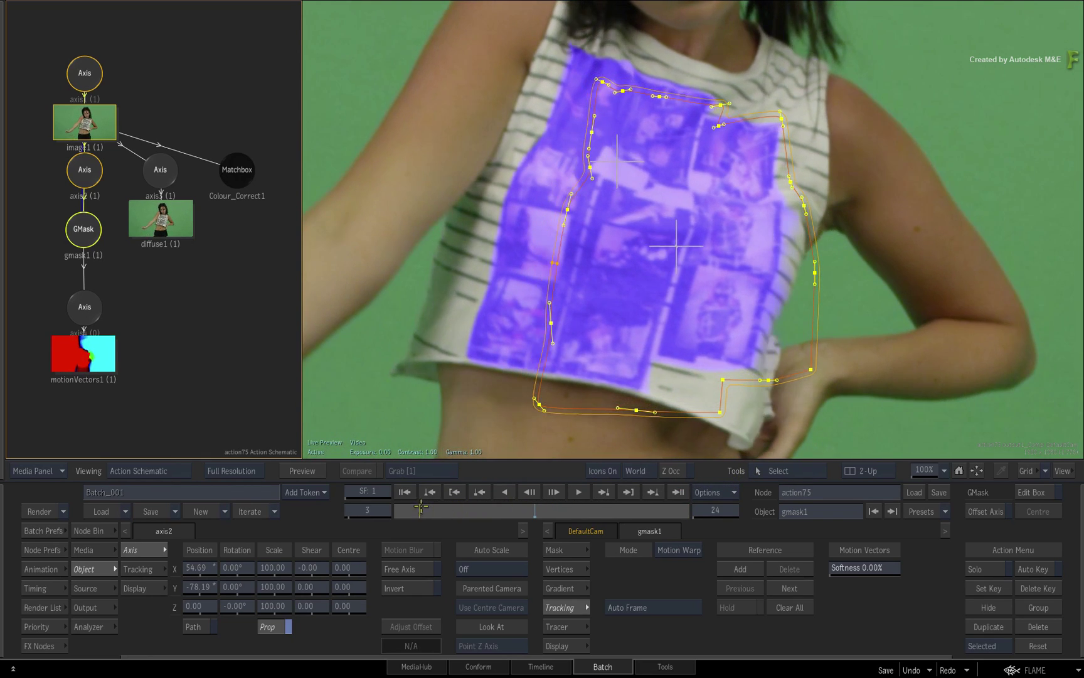
{"action": "left_click_drag", "start_coordinate": [422, 506], "coordinate": [463, 512]}
{"action": "left_click_drag", "start_coordinate": [322, 428], "coordinate": [310, 428]}
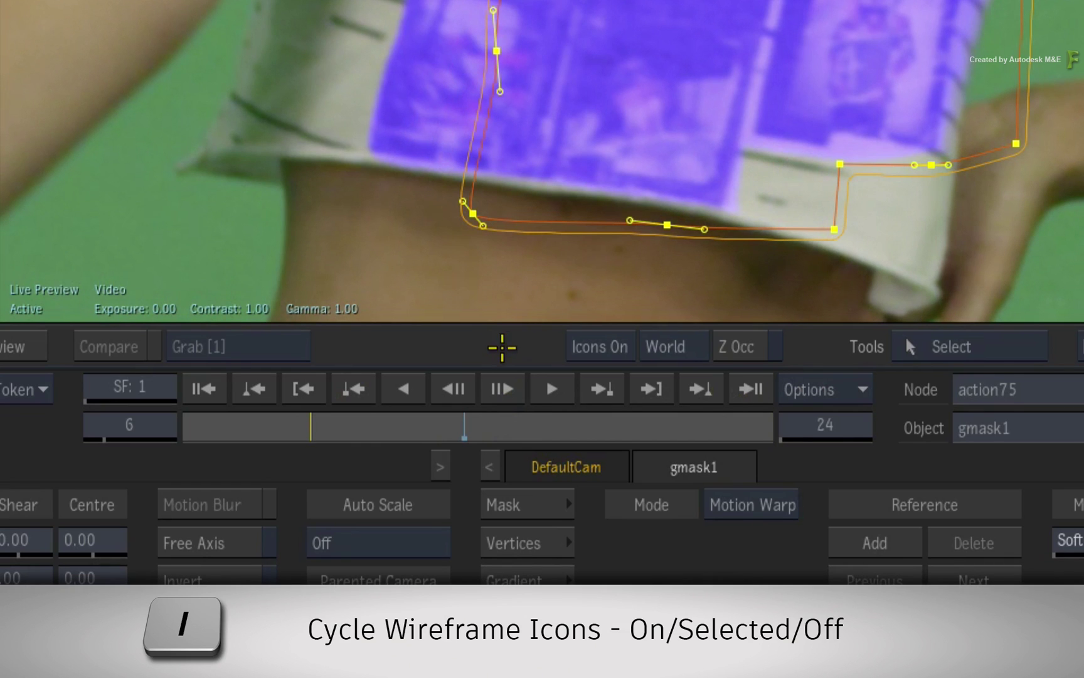
{"action": "key", "text": "i"}
{"action": "key", "text": "i"}
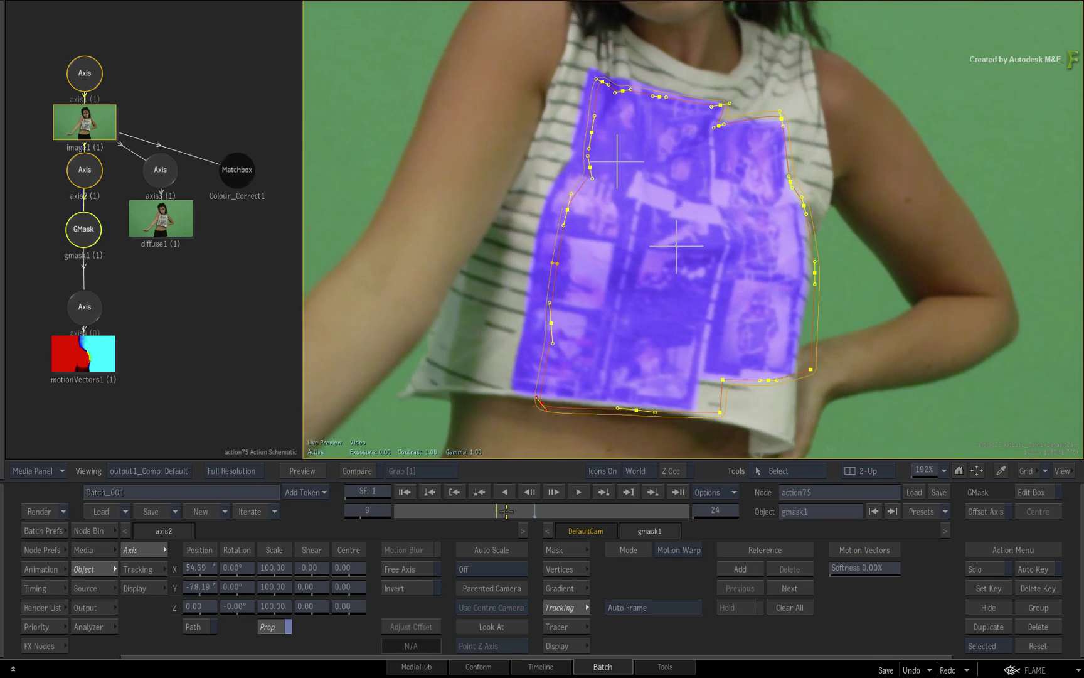
With Auto Key on, key gmask1's right-edge vertex onto the graphic at frame 1.
{"action": "left_click_drag", "start_coordinate": [506, 511], "coordinate": [596, 514]}
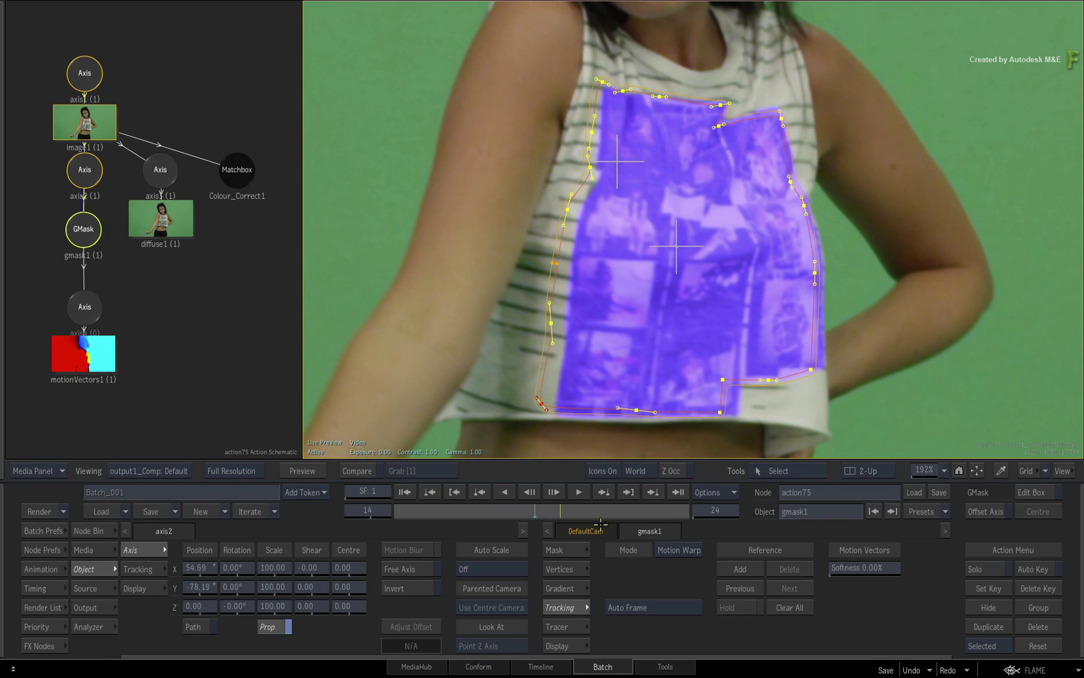
{"action": "left_click", "coordinate": [1031, 568]}
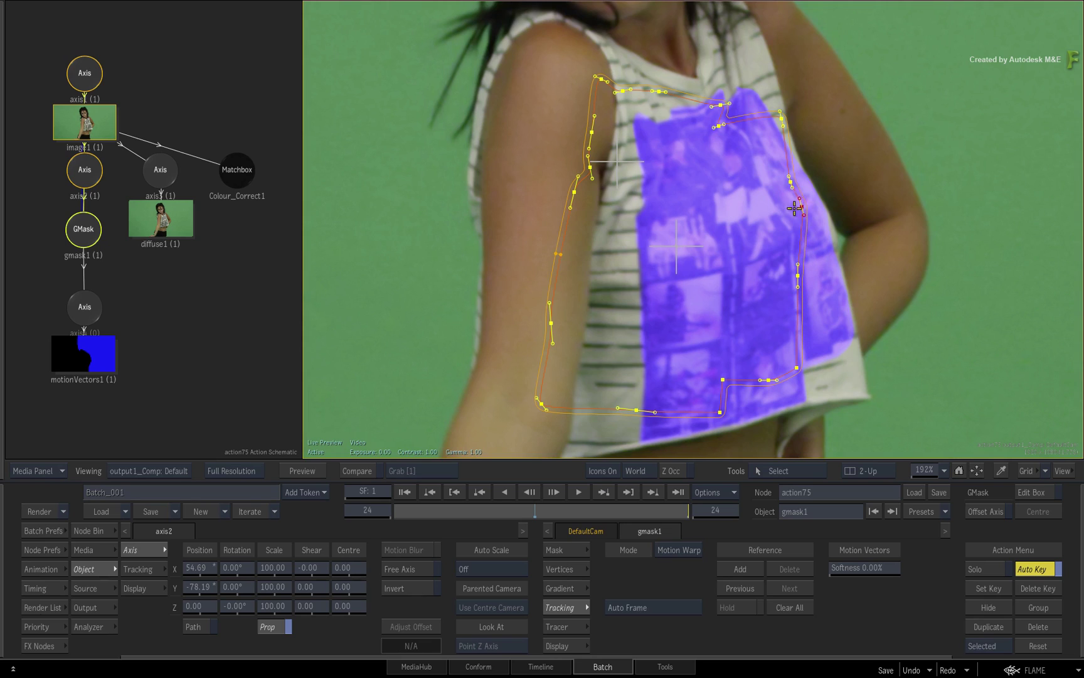
{"action": "left_click", "coordinate": [405, 494]}
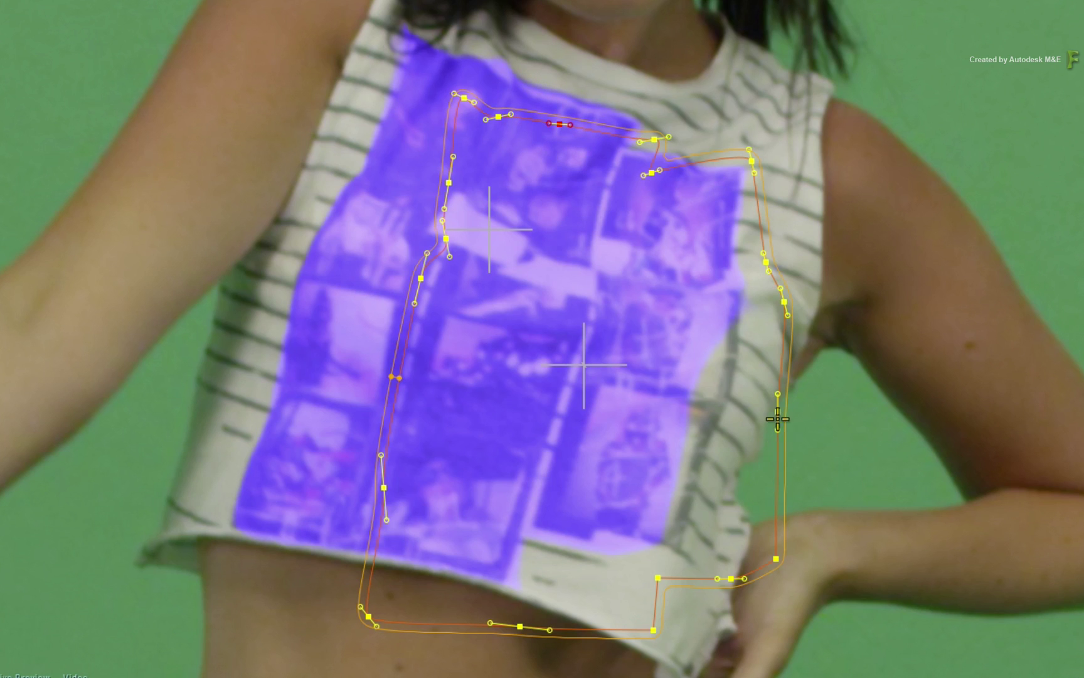
{"action": "left_click_drag", "start_coordinate": [795, 275], "coordinate": [801, 289]}
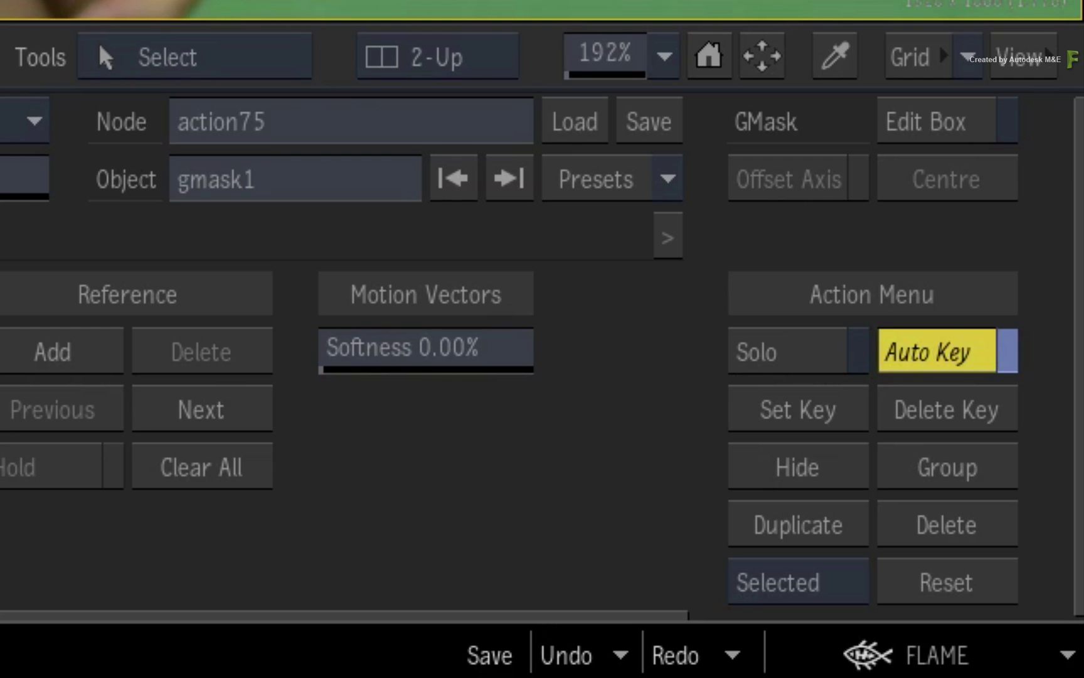
{"action": "left_click", "coordinate": [908, 342]}
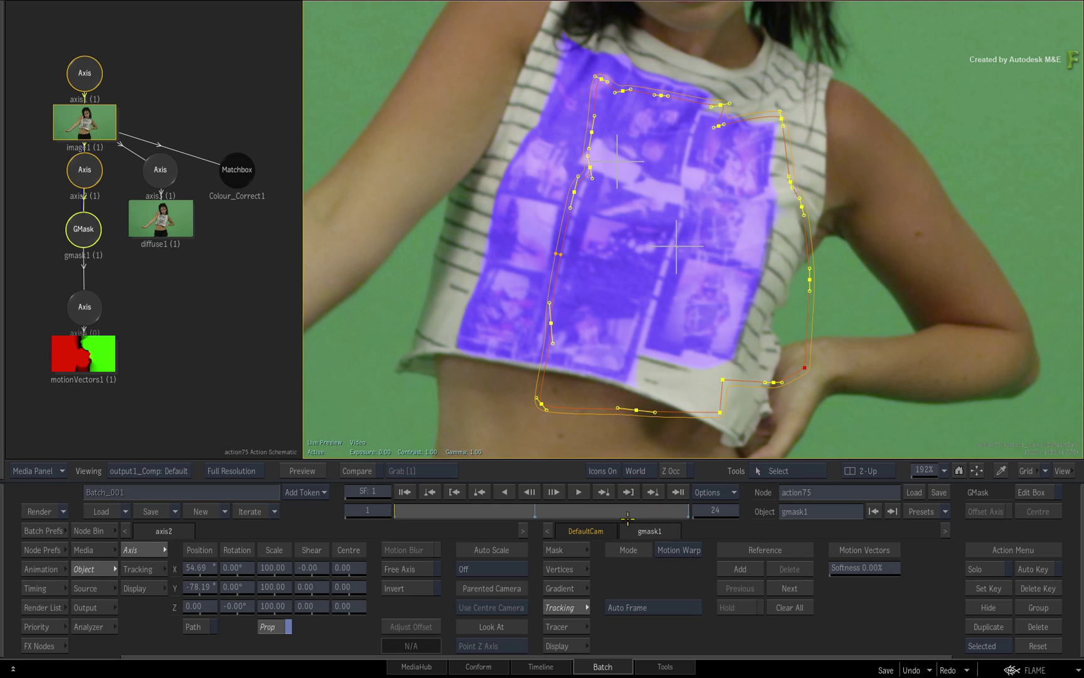
Replace Colour_Correct1's shader with Blur and raise its Global Amount to 8.30.
{"action": "left_click_drag", "start_coordinate": [405, 513], "coordinate": [437, 516]}
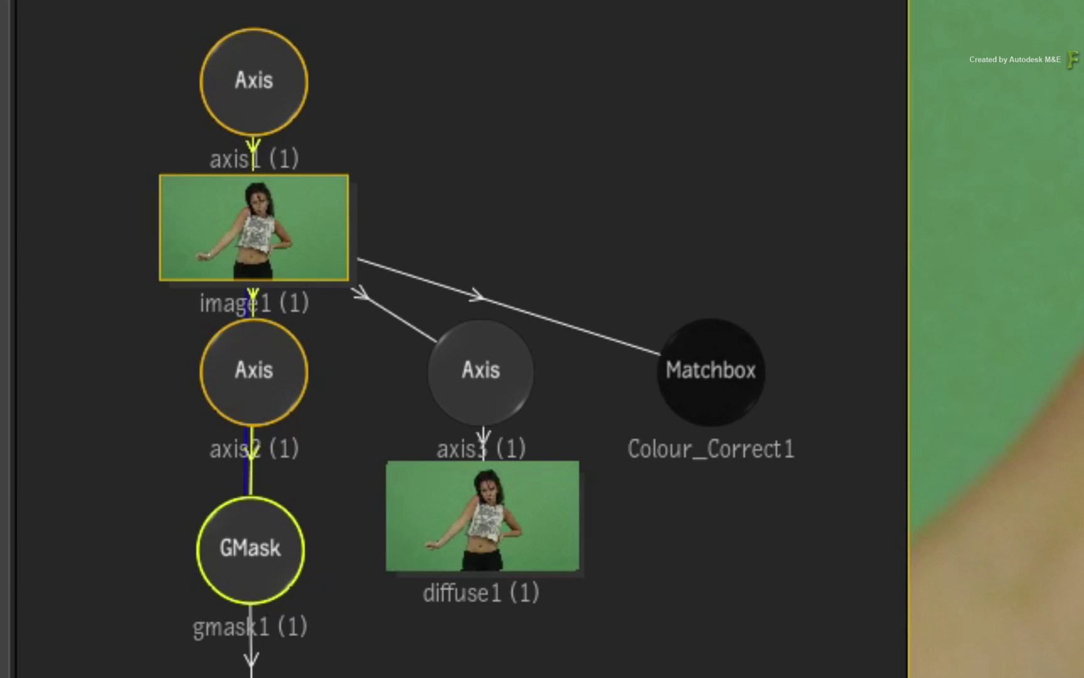
{"action": "left_click", "coordinate": [707, 358]}
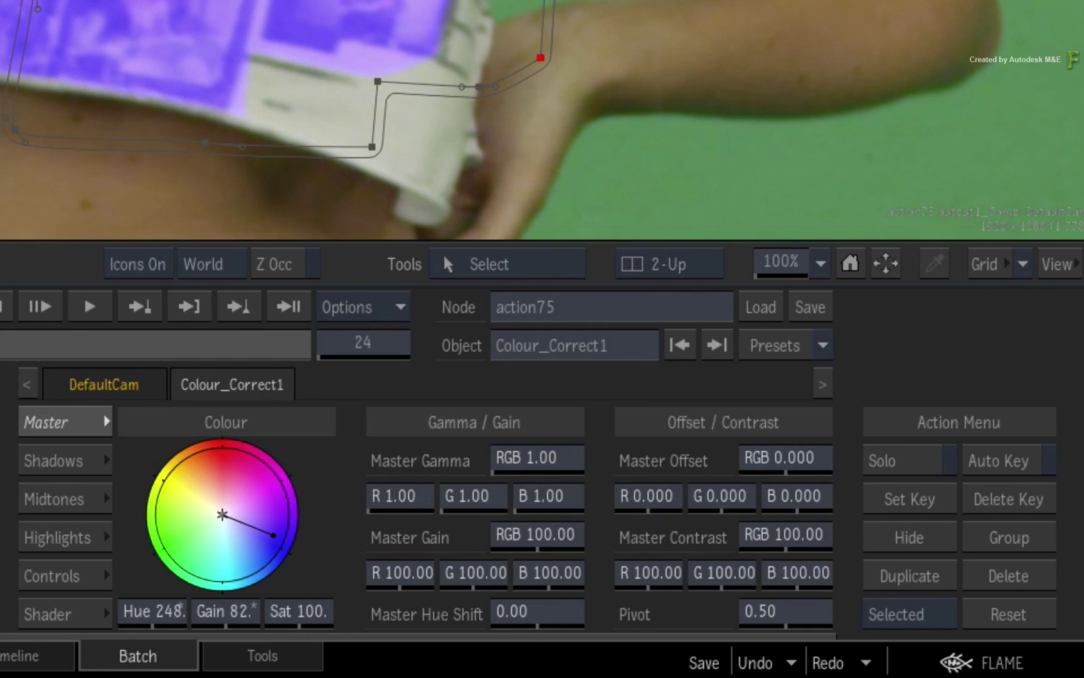
{"action": "left_click", "coordinate": [76, 616]}
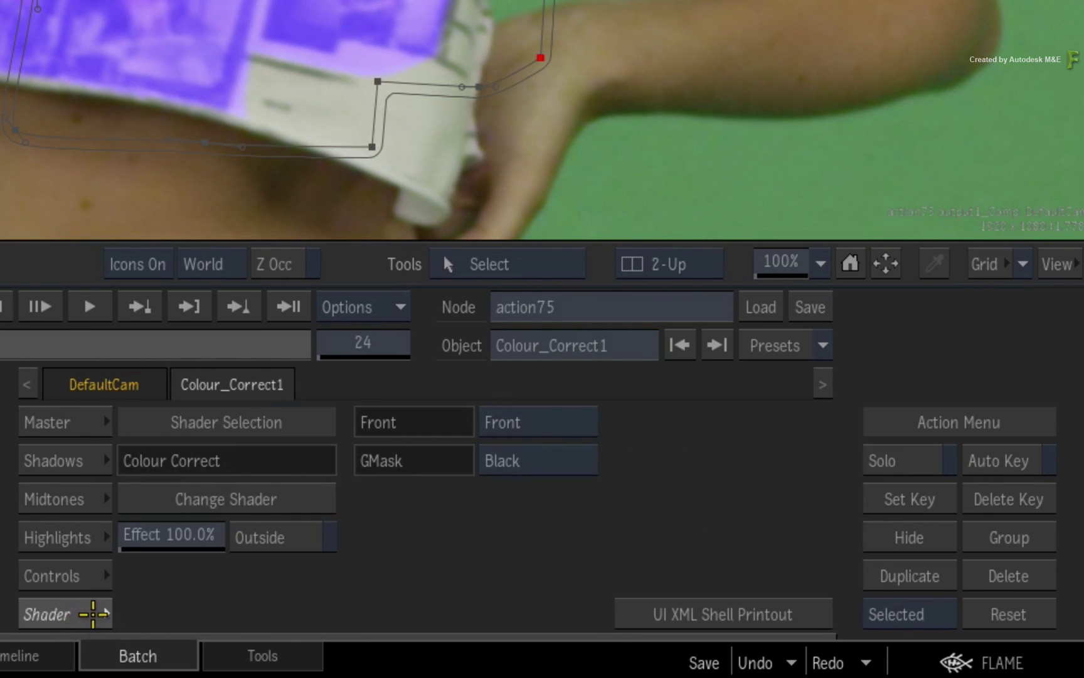
{"action": "left_click", "coordinate": [230, 501]}
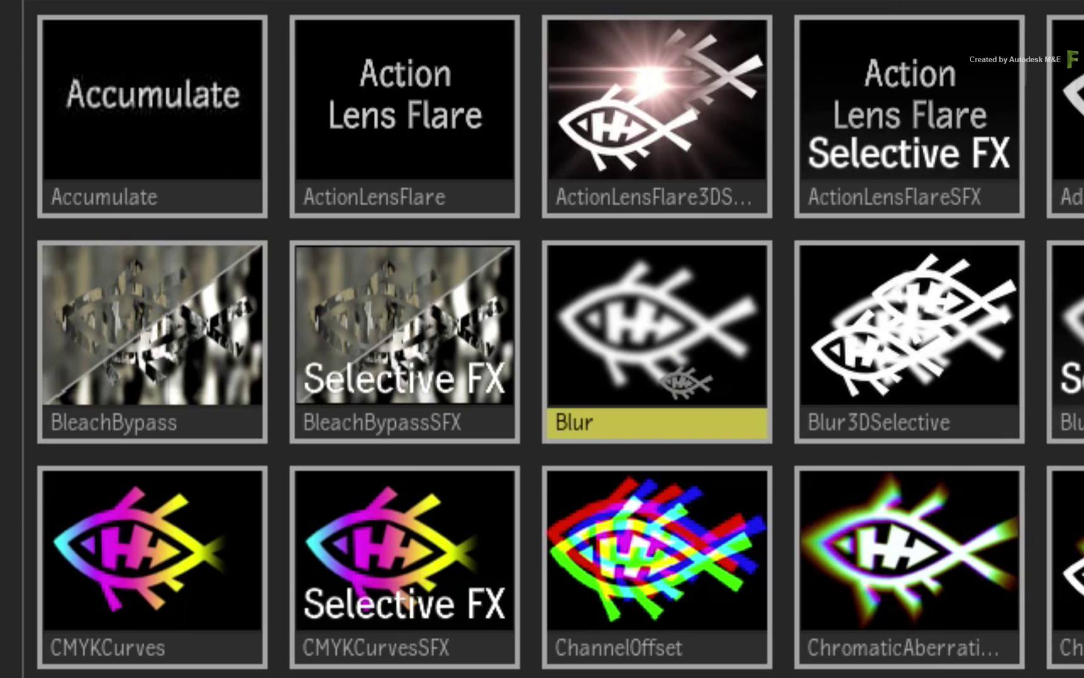
{"action": "double_click", "coordinate": [657, 325]}
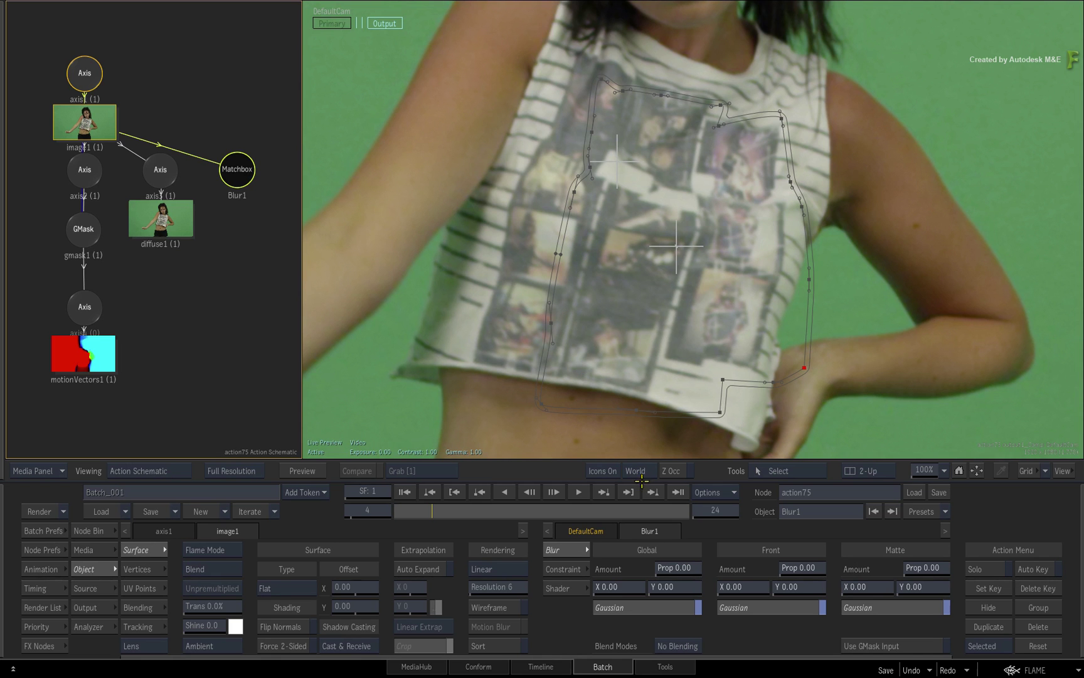
{"action": "left_click_drag", "start_coordinate": [701, 575], "coordinate": [731, 561]}
Select image1, fit the shot to the viewer and set wireframe icons to Selected.
{"action": "scroll", "coordinate": [822, 432], "scroll_direction": "down", "scroll_amount": 2}
{"action": "left_click", "coordinate": [858, 418]}
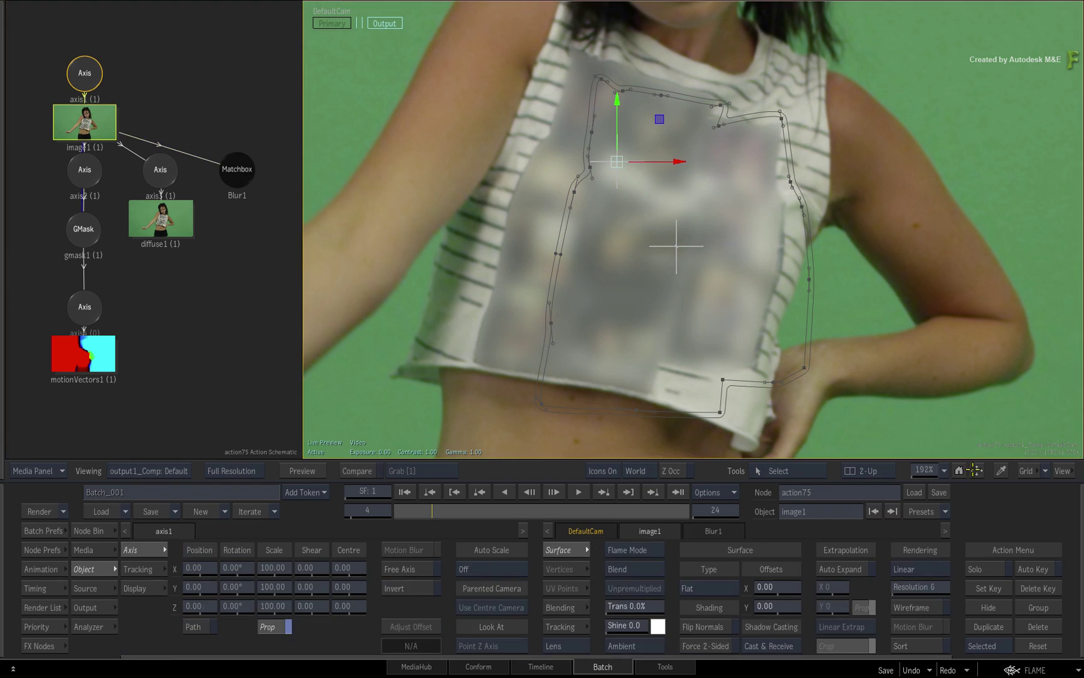
{"action": "left_click", "coordinate": [974, 470]}
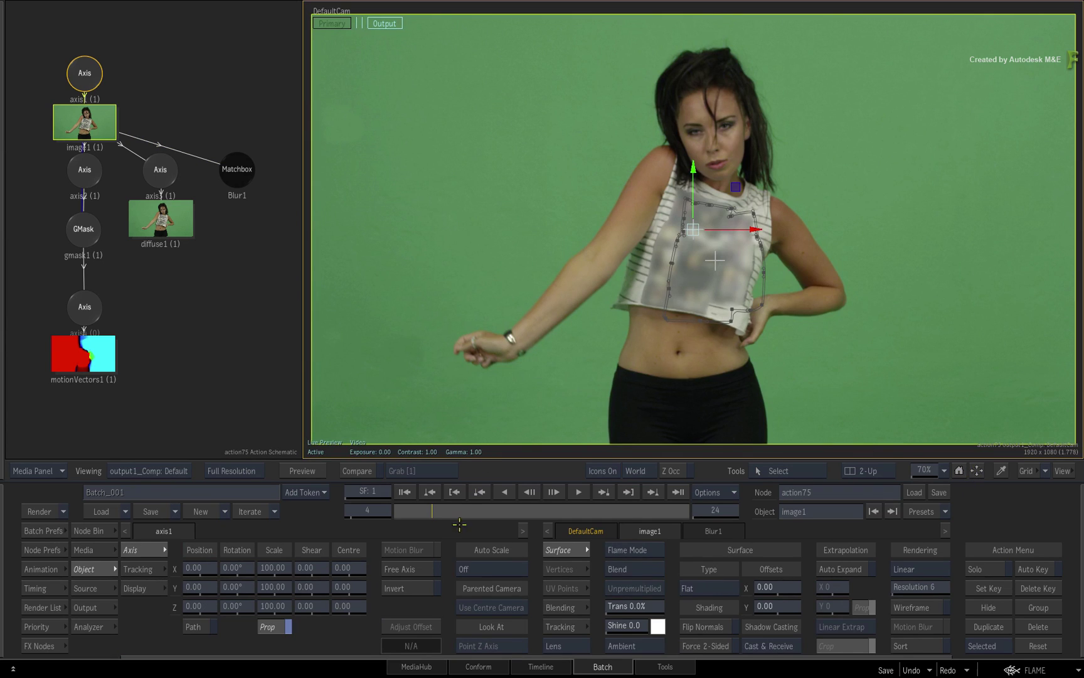
{"action": "key", "text": "i"}
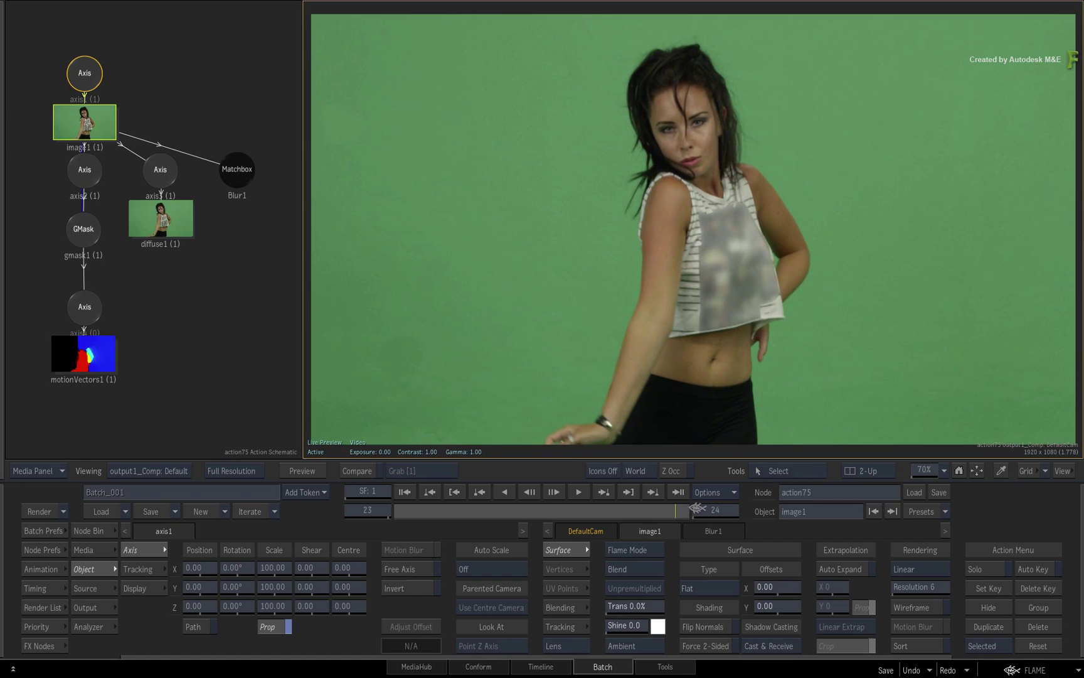
{"action": "left_click_drag", "start_coordinate": [705, 509], "coordinate": [371, 527]}
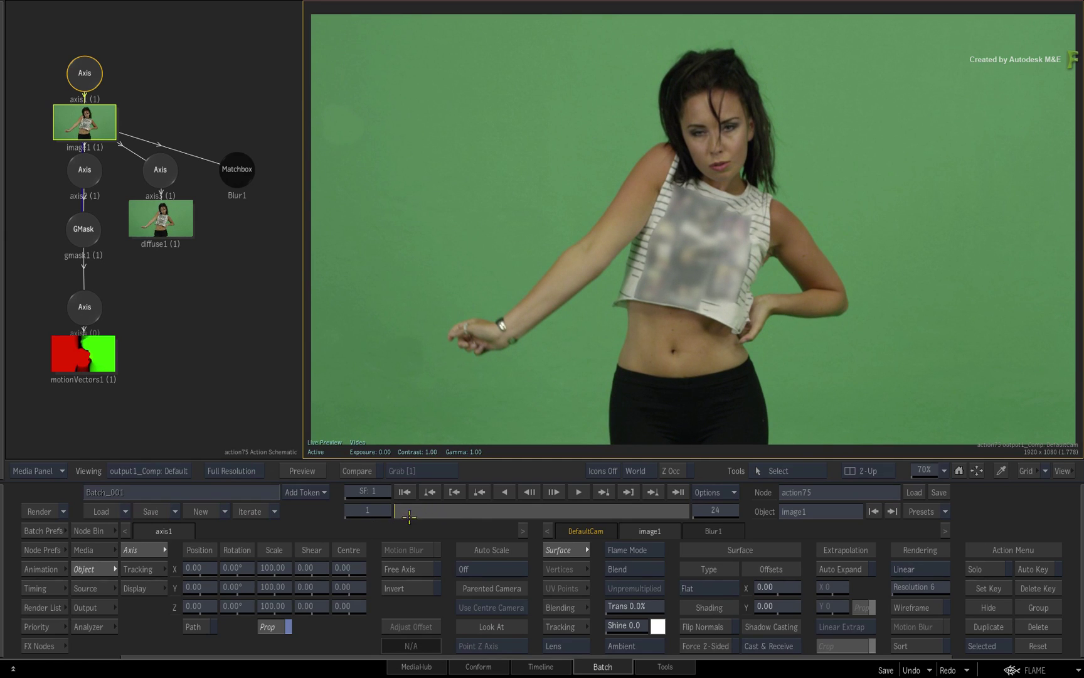